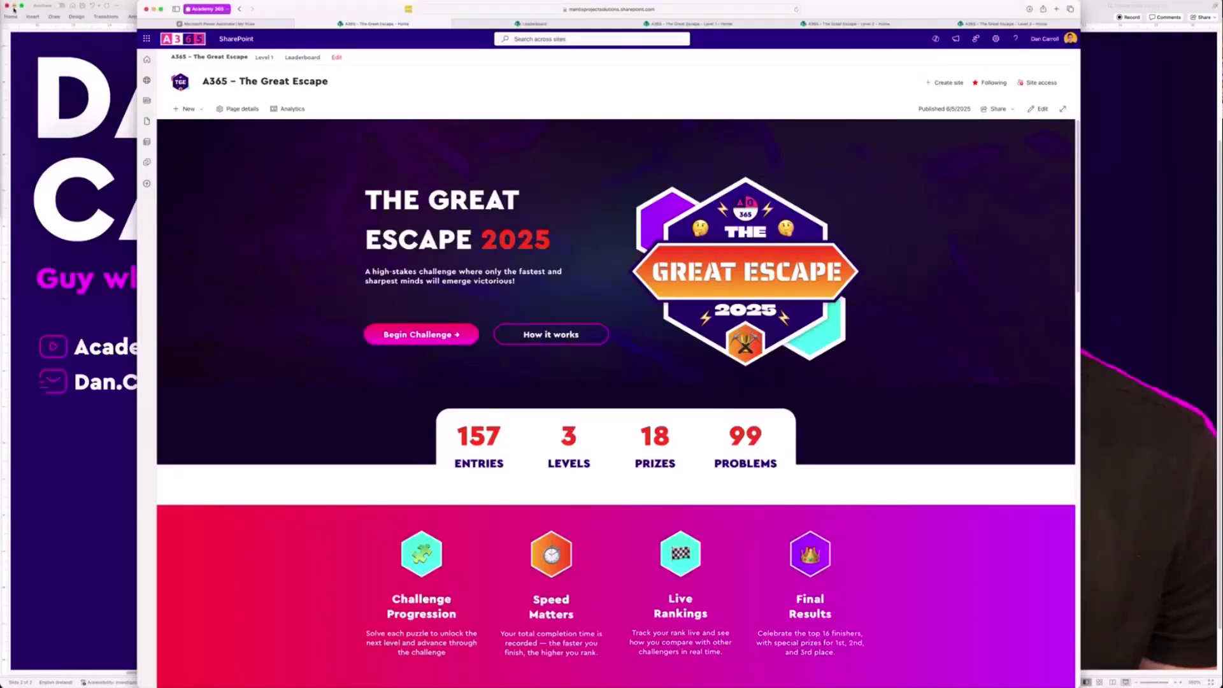
Step: Minimize the PowerPoint window so only the Great Escape 2025 home page shows
{"action": "left_click", "coordinate": [13, 6]}
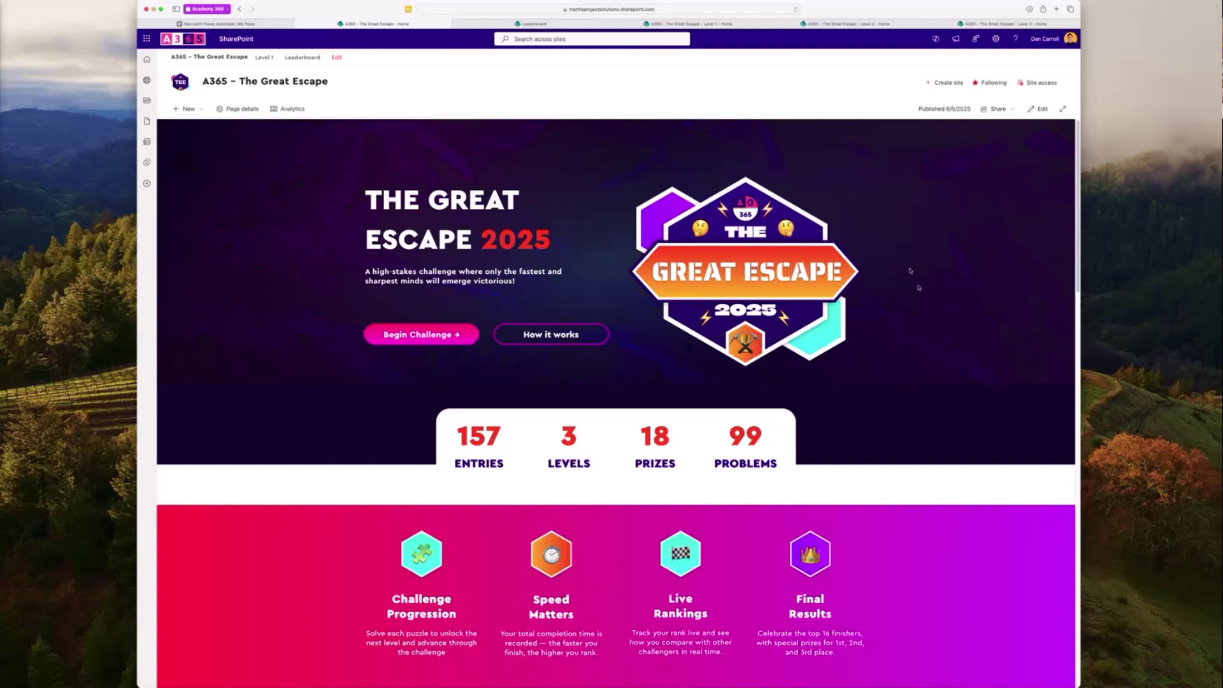
Step: Scroll past How It Works to the Level 1 Amazon and Level 2 Time Warp cards
{"action": "scroll", "coordinate": [611, 336], "scroll_direction": "down", "scroll_amount": 1}
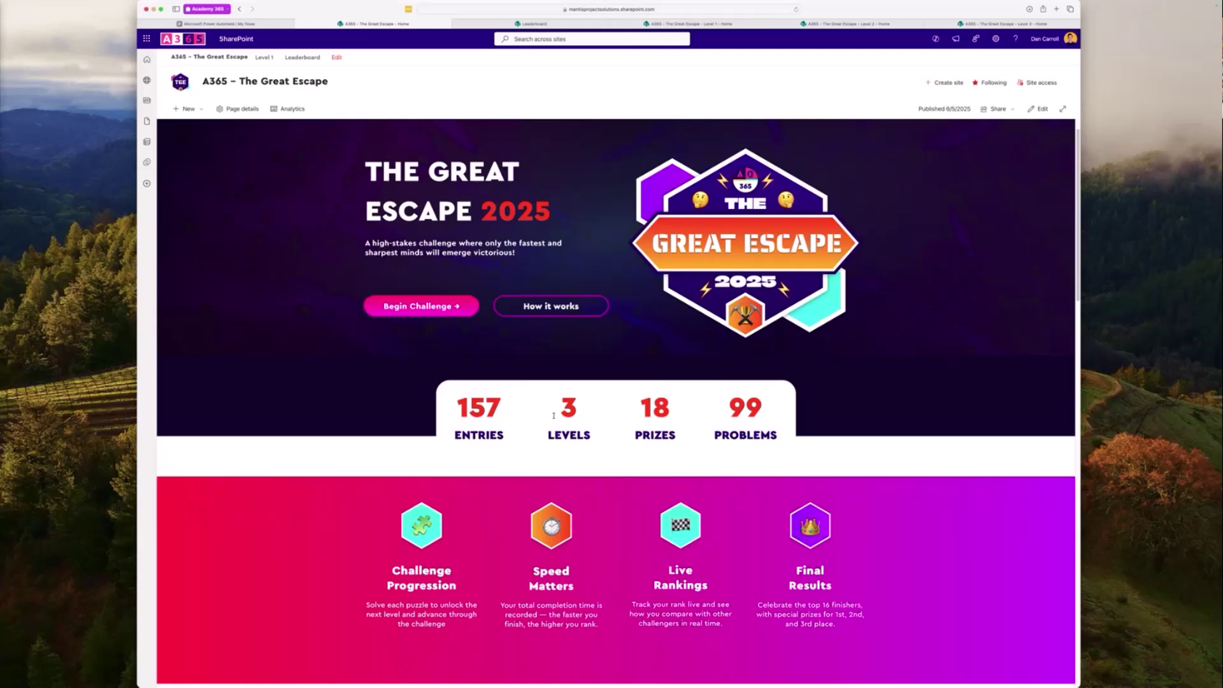
{"action": "scroll", "coordinate": [553, 416], "scroll_direction": "down", "scroll_amount": 3}
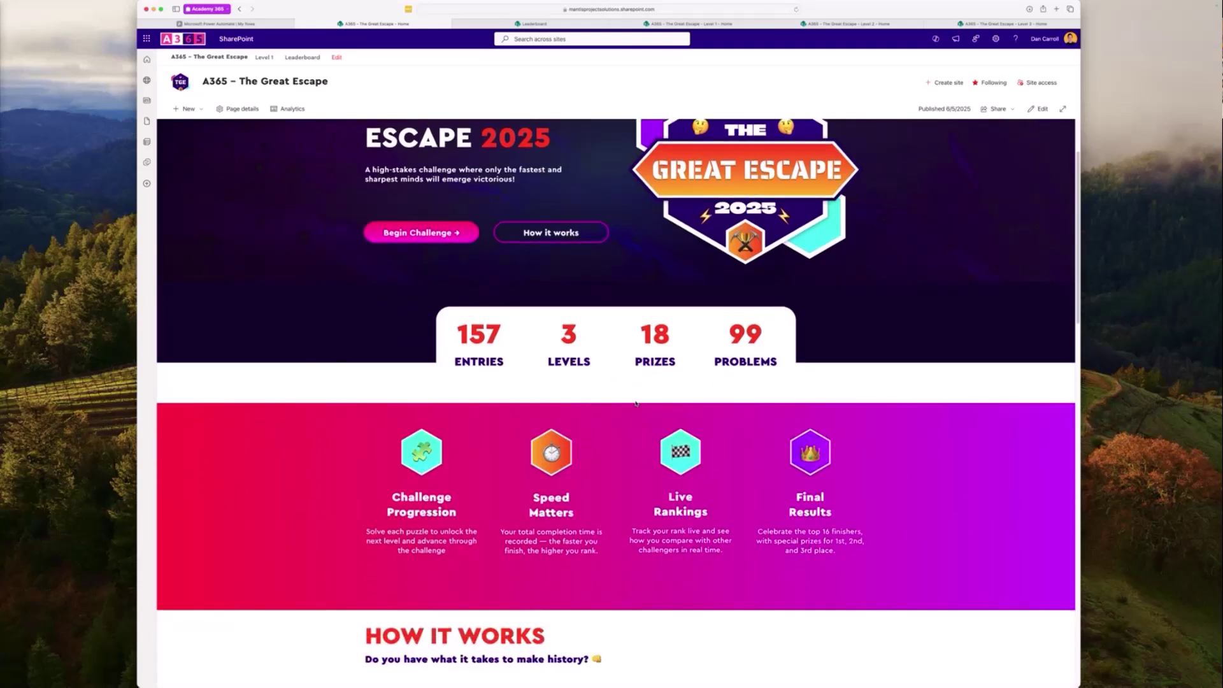
{"action": "scroll", "coordinate": [636, 402], "scroll_direction": "down", "scroll_amount": 5}
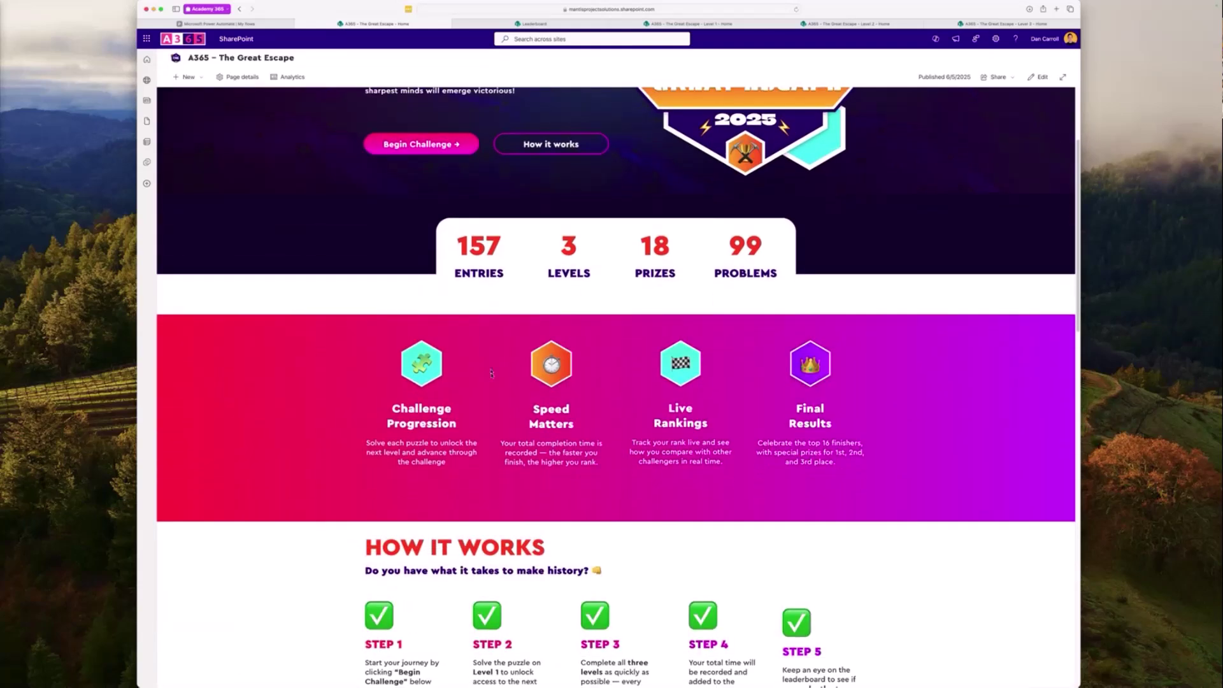
{"action": "scroll", "coordinate": [645, 476], "scroll_direction": "down", "scroll_amount": 3}
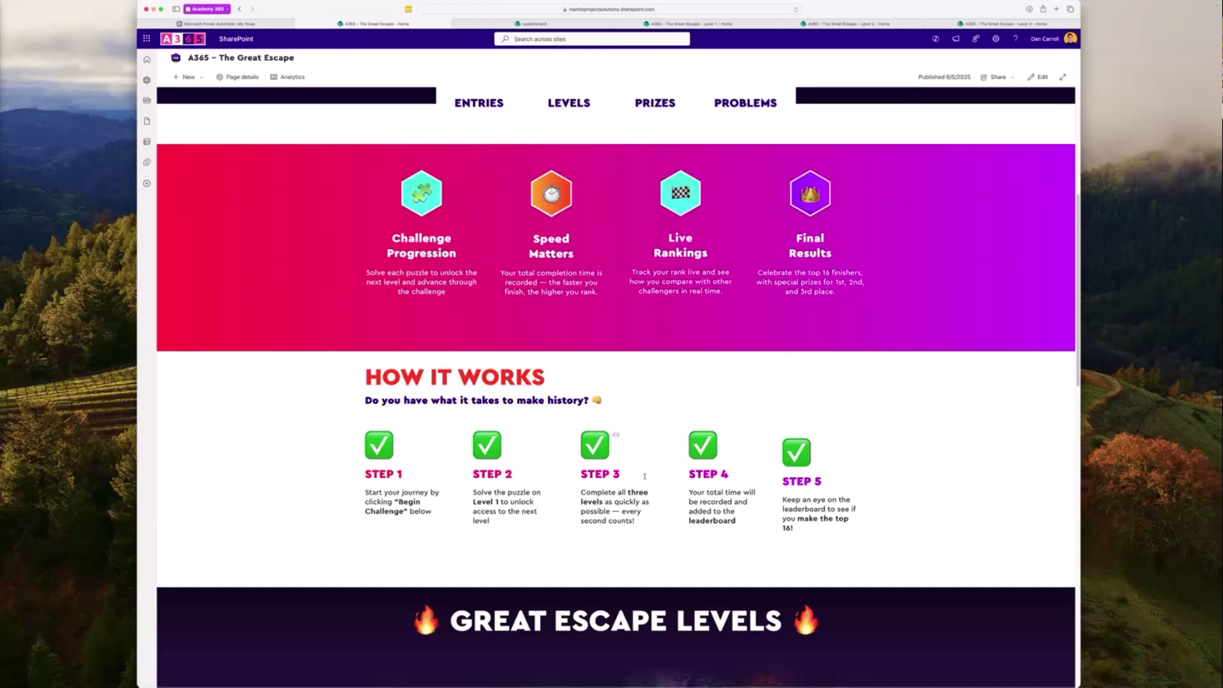
{"action": "scroll", "coordinate": [643, 458], "scroll_direction": "down", "scroll_amount": 3}
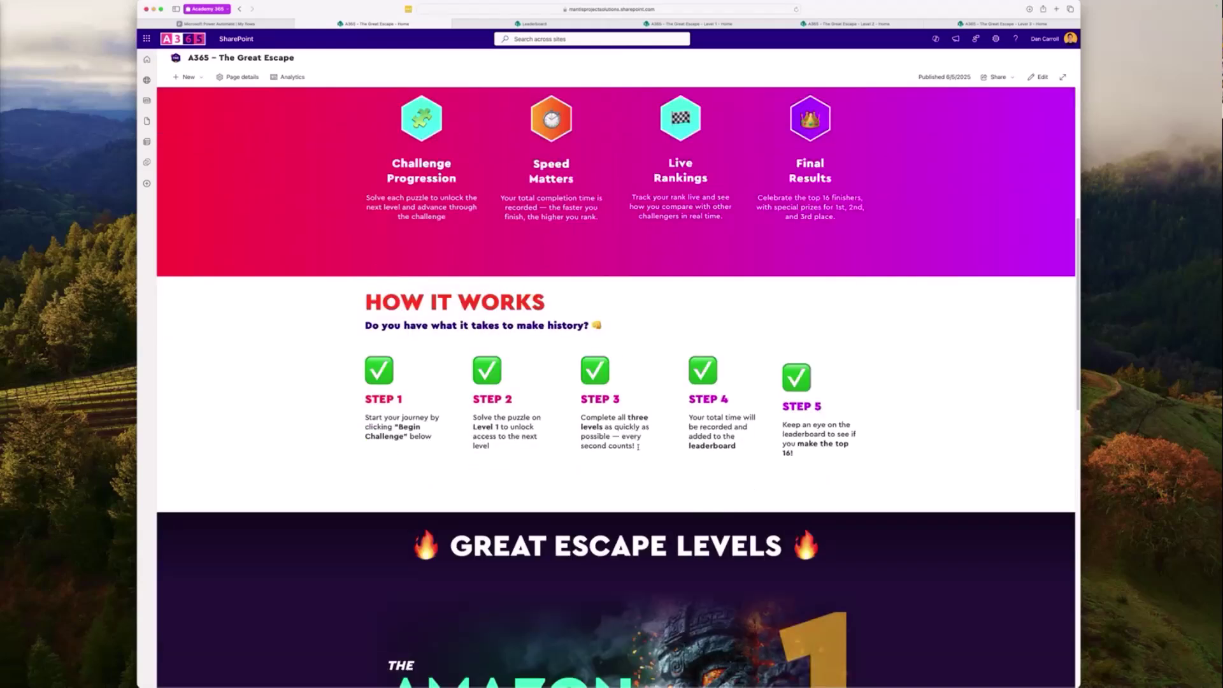
{"action": "scroll", "coordinate": [637, 451], "scroll_direction": "down", "scroll_amount": 8}
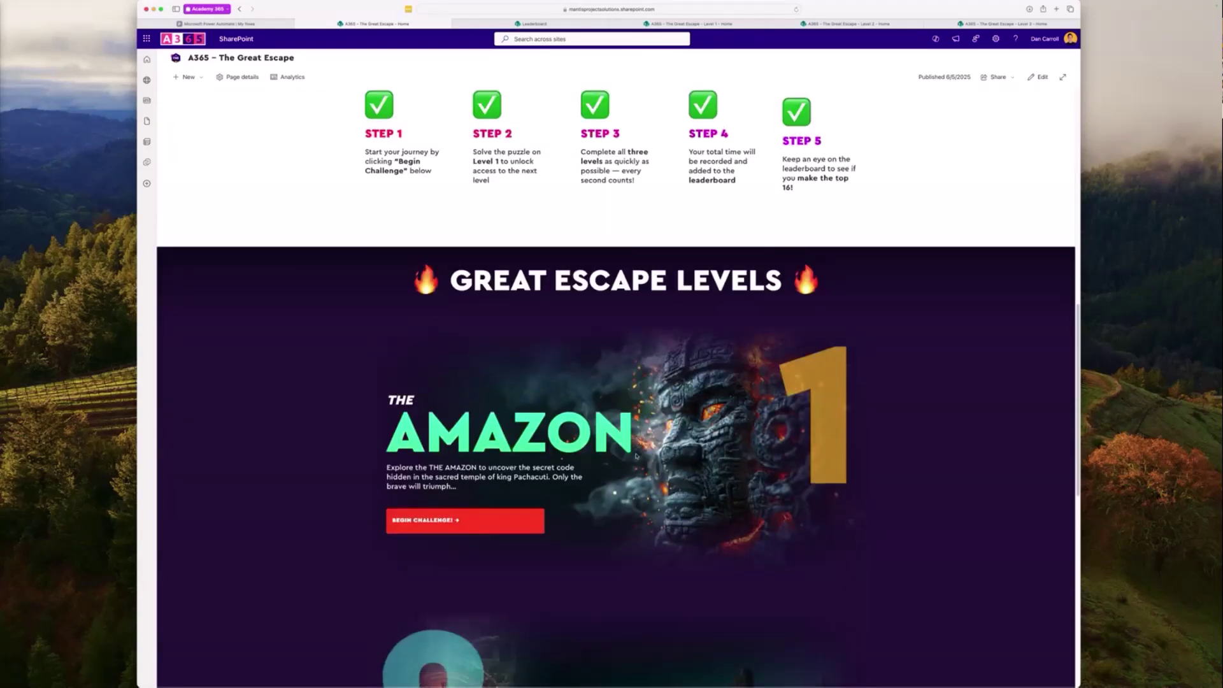
{"action": "scroll", "coordinate": [637, 457], "scroll_direction": "down", "scroll_amount": 4}
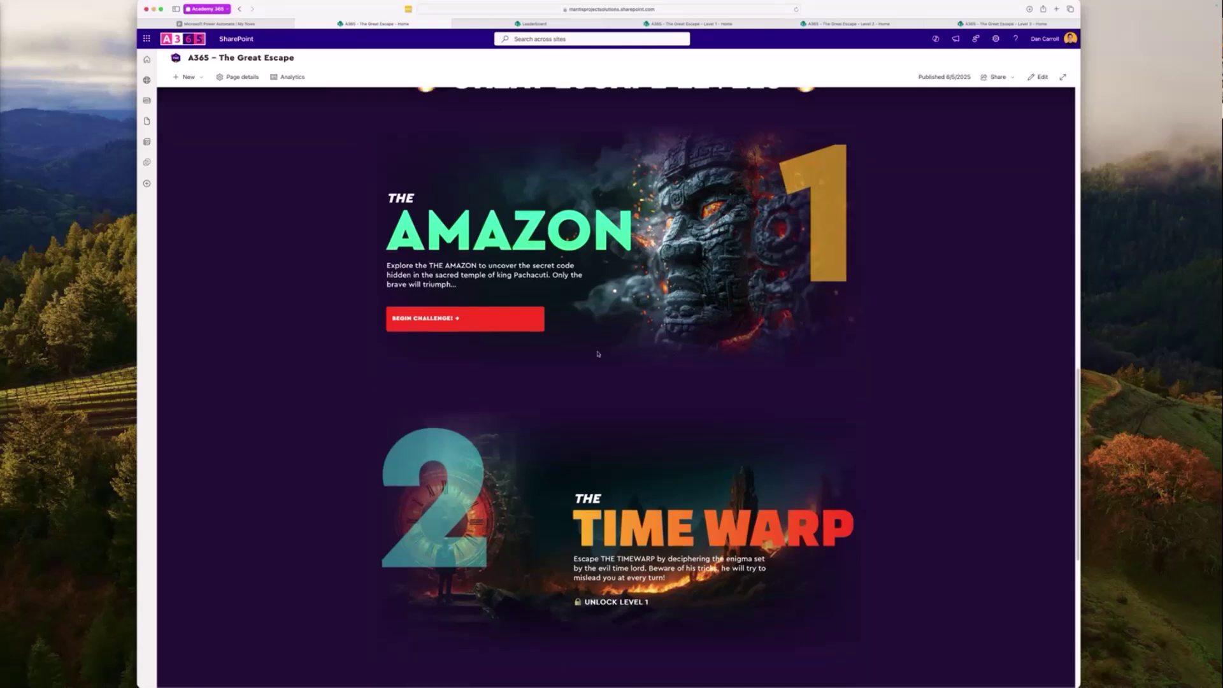
{"action": "scroll", "coordinate": [618, 389], "scroll_direction": "down", "scroll_amount": 2}
{"action": "scroll", "coordinate": [601, 367], "scroll_direction": "up", "scroll_amount": 4}
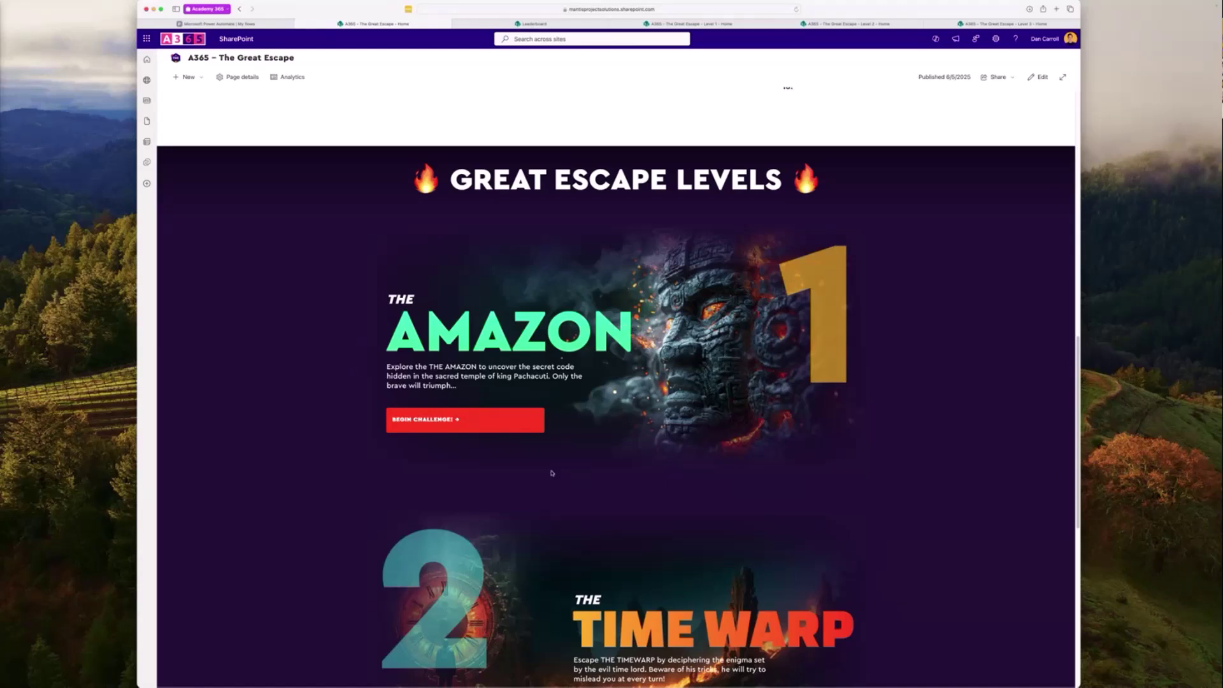
Step: Open the Level 1 Amazon page and its Submit Your Code form
{"action": "left_click", "coordinate": [687, 25]}
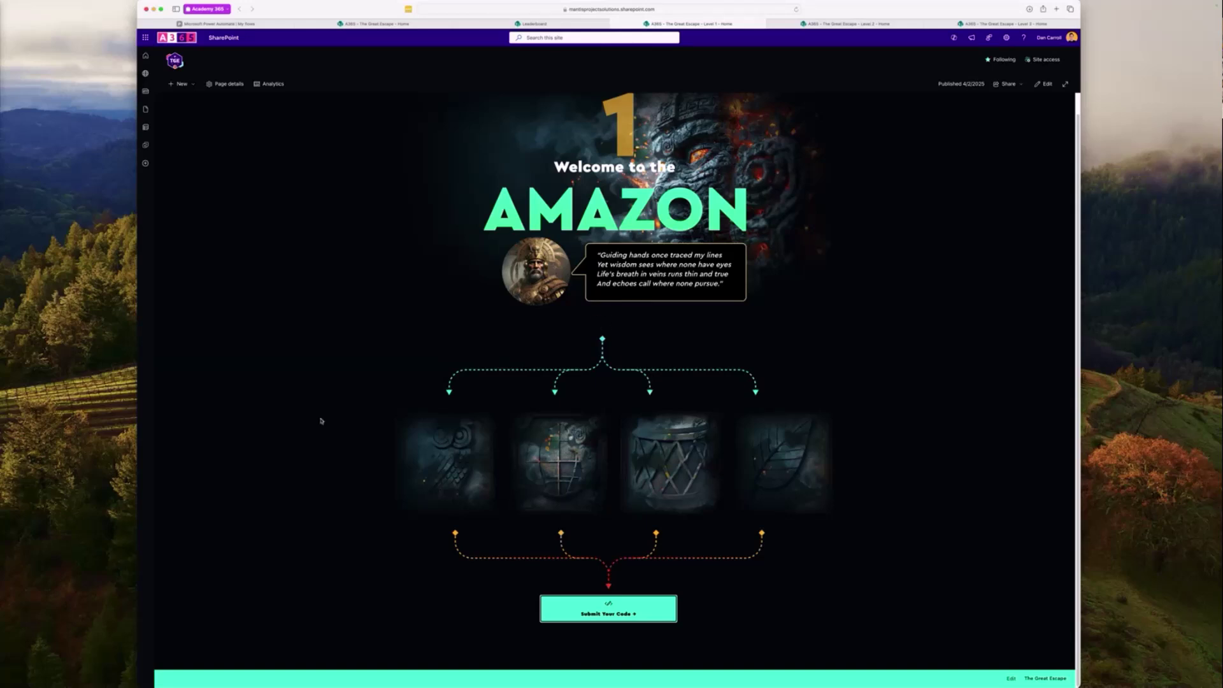
{"action": "left_click", "coordinate": [594, 613]}
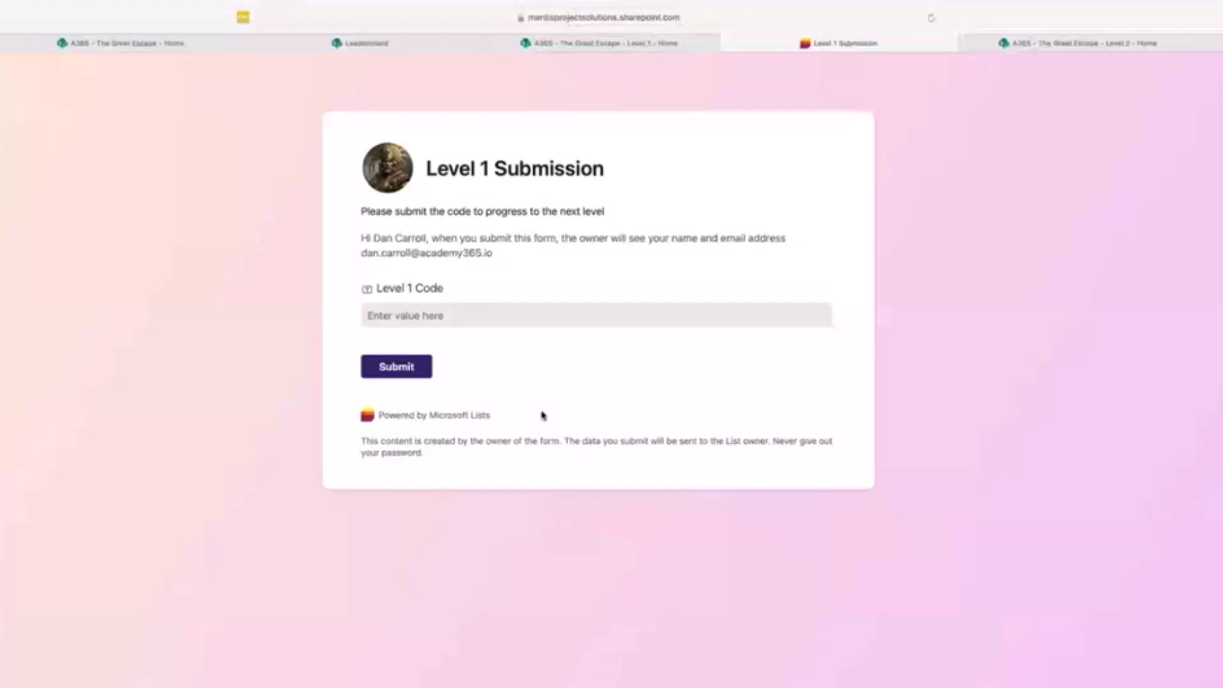
Step: Submit 'Silver' as the Level 1 Code, triggering the incorrect-answer validation message
{"action": "left_click", "coordinate": [517, 317]}
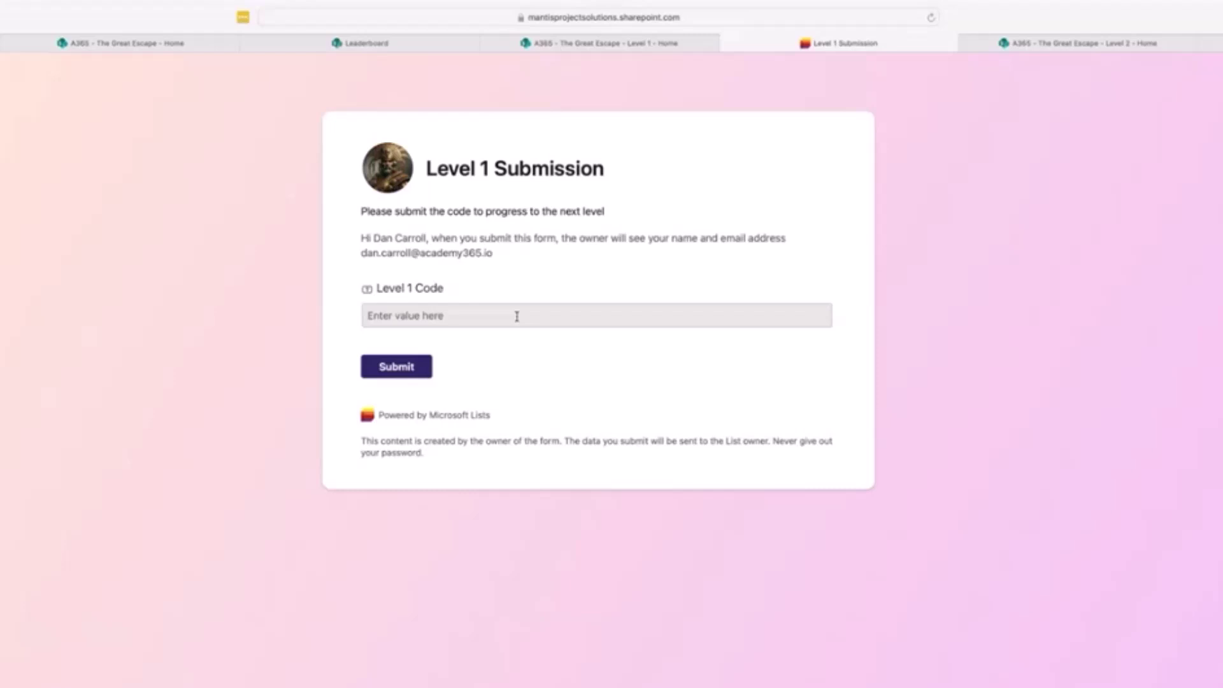
{"action": "left_click", "coordinate": [494, 320]}
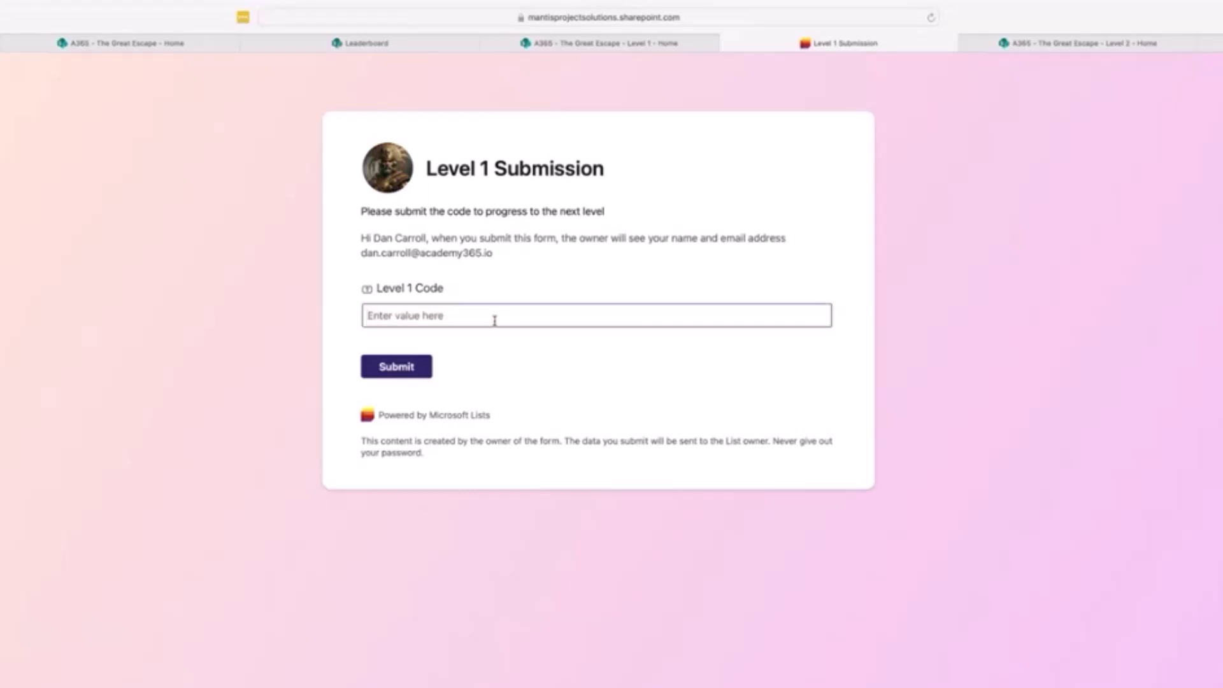
{"action": "type", "text": "Silver"}
{"action": "left_click", "coordinate": [430, 372]}
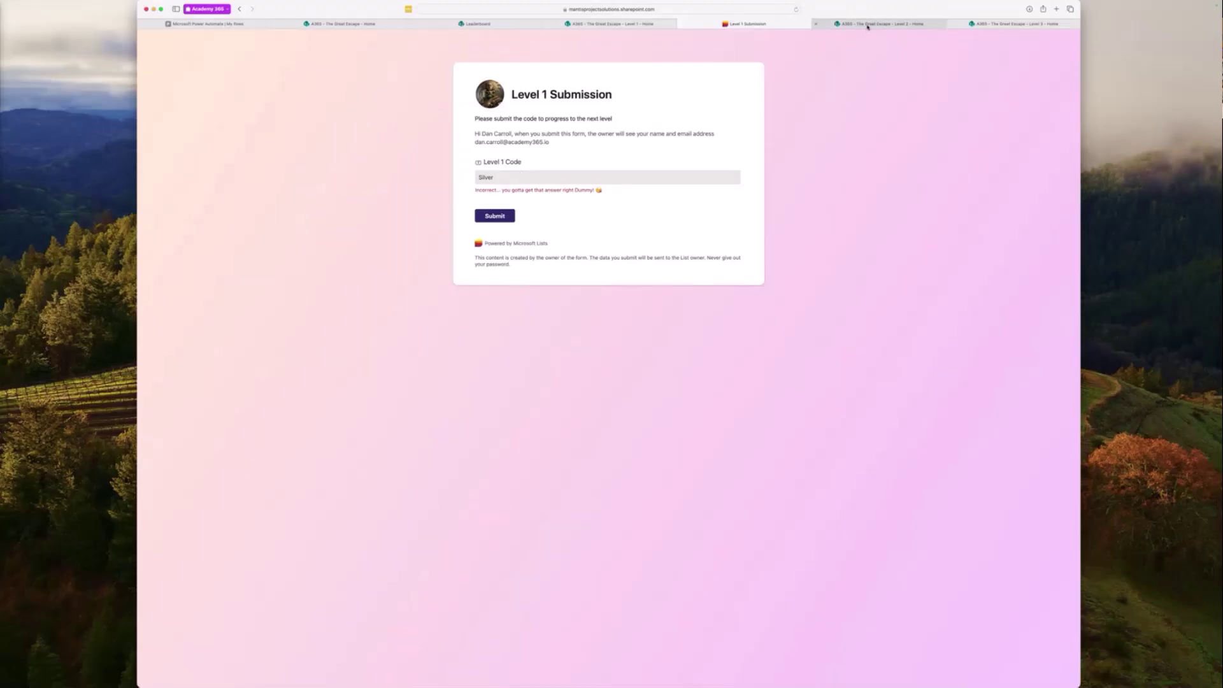
Step: Browse the Level 2 Time Warp page, then open the Level 3 Frontier page
{"action": "left_click", "coordinate": [868, 27]}
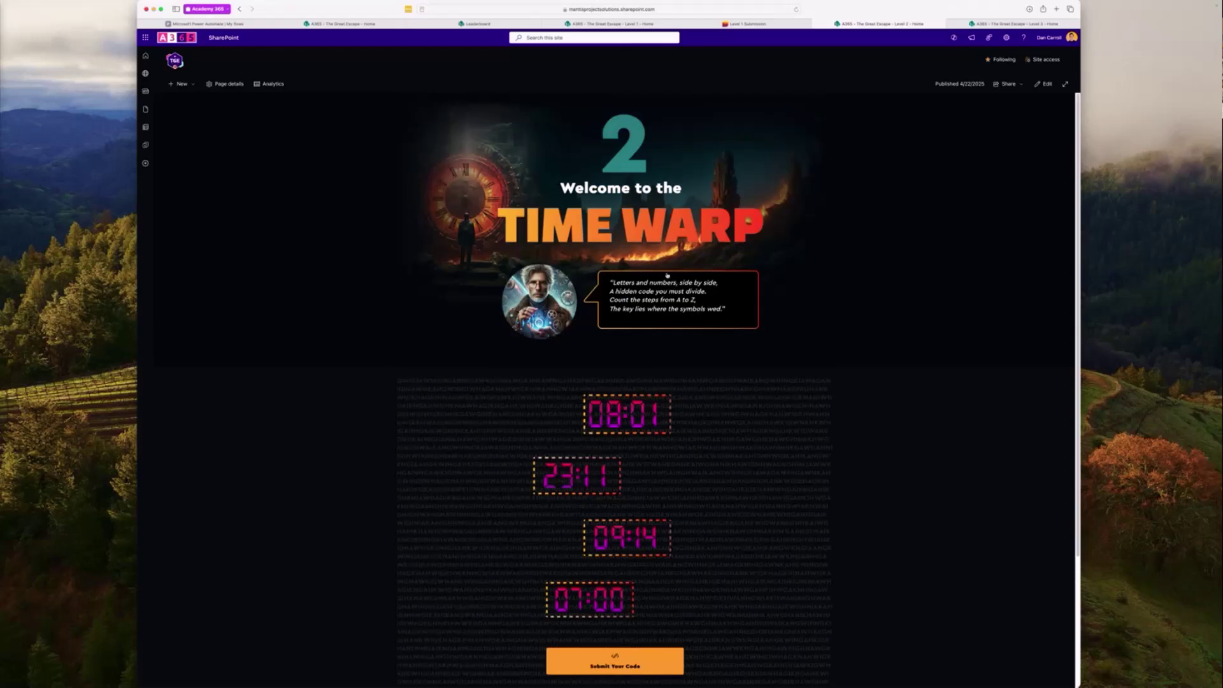
{"action": "scroll", "coordinate": [659, 360], "scroll_direction": "down", "scroll_amount": 3}
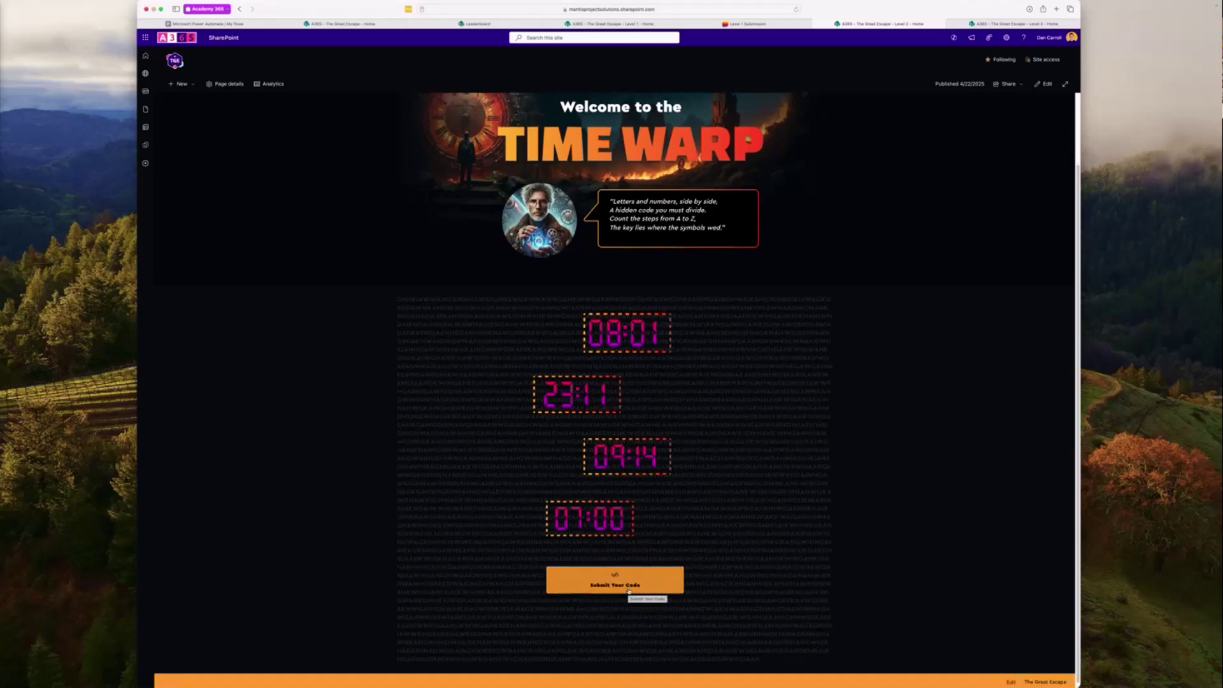
{"action": "left_click", "coordinate": [1042, 26]}
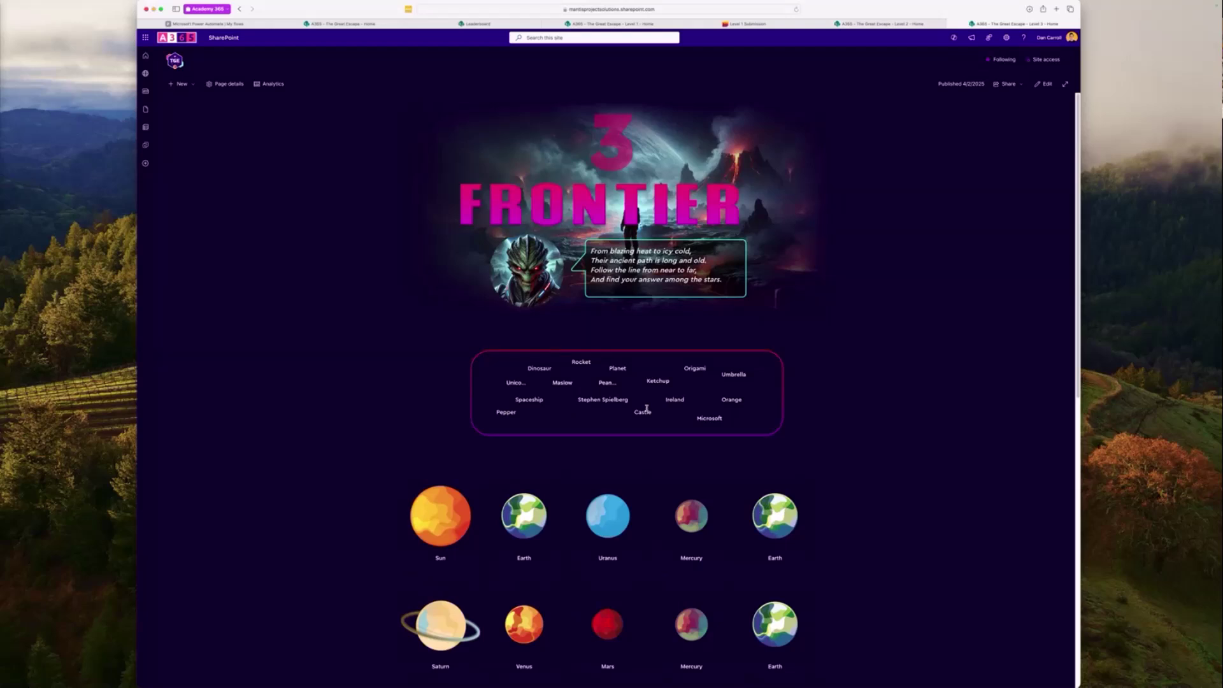
Step: Open the Leaderboard page
{"action": "left_click", "coordinate": [478, 24]}
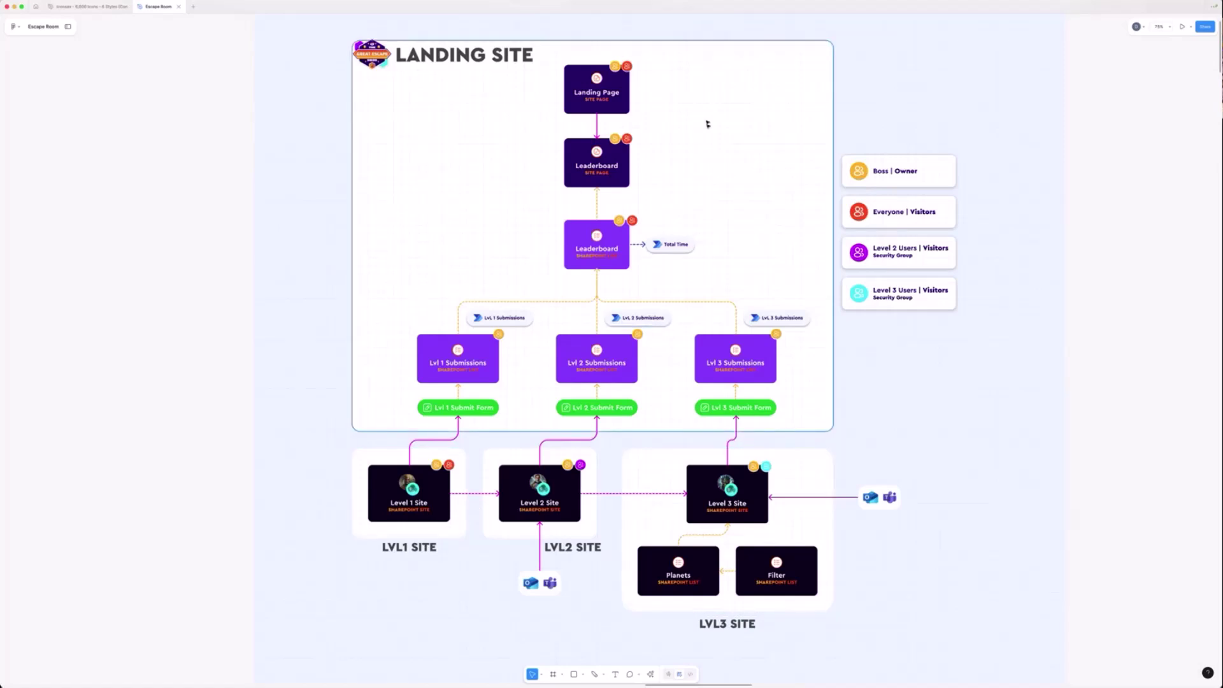
Step: Walk through the diagram, highlighting Level 2 Site and Lvl 1 Submissions, then show all windows
{"action": "scroll", "coordinate": [632, 81], "scroll_direction": "up", "scroll_amount": 5}
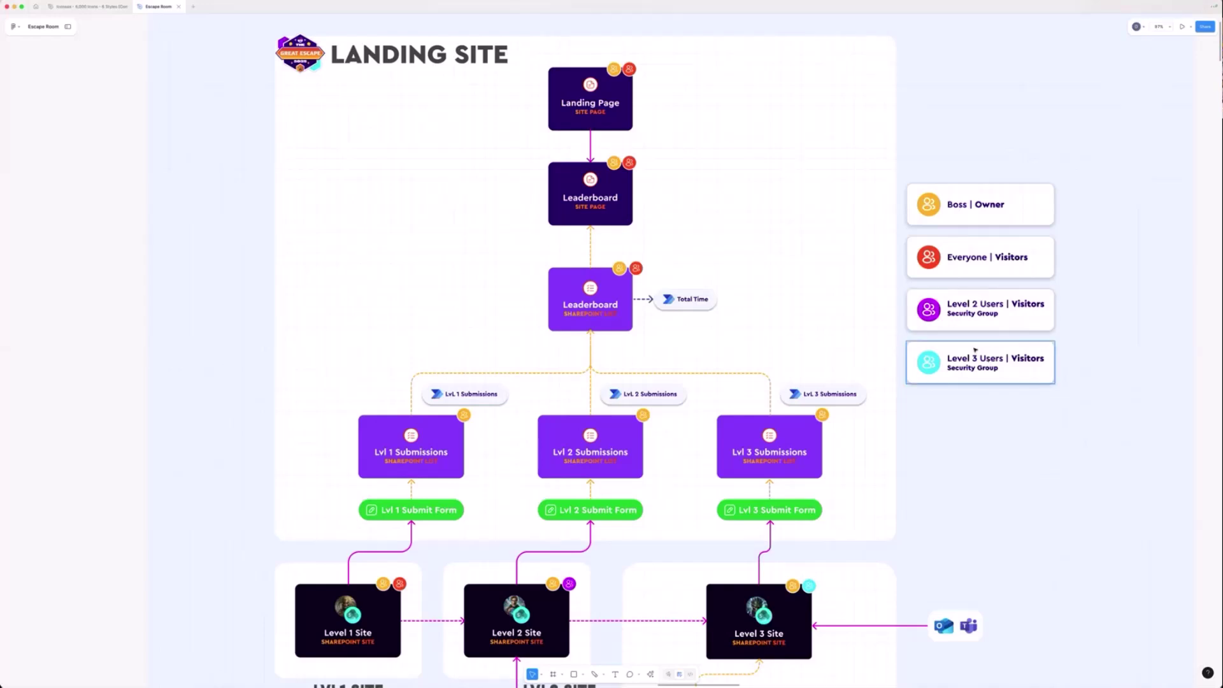
{"action": "scroll", "coordinate": [550, 494], "scroll_direction": "down", "scroll_amount": 4}
{"action": "scroll", "coordinate": [550, 488], "scroll_direction": "up", "scroll_amount": 1}
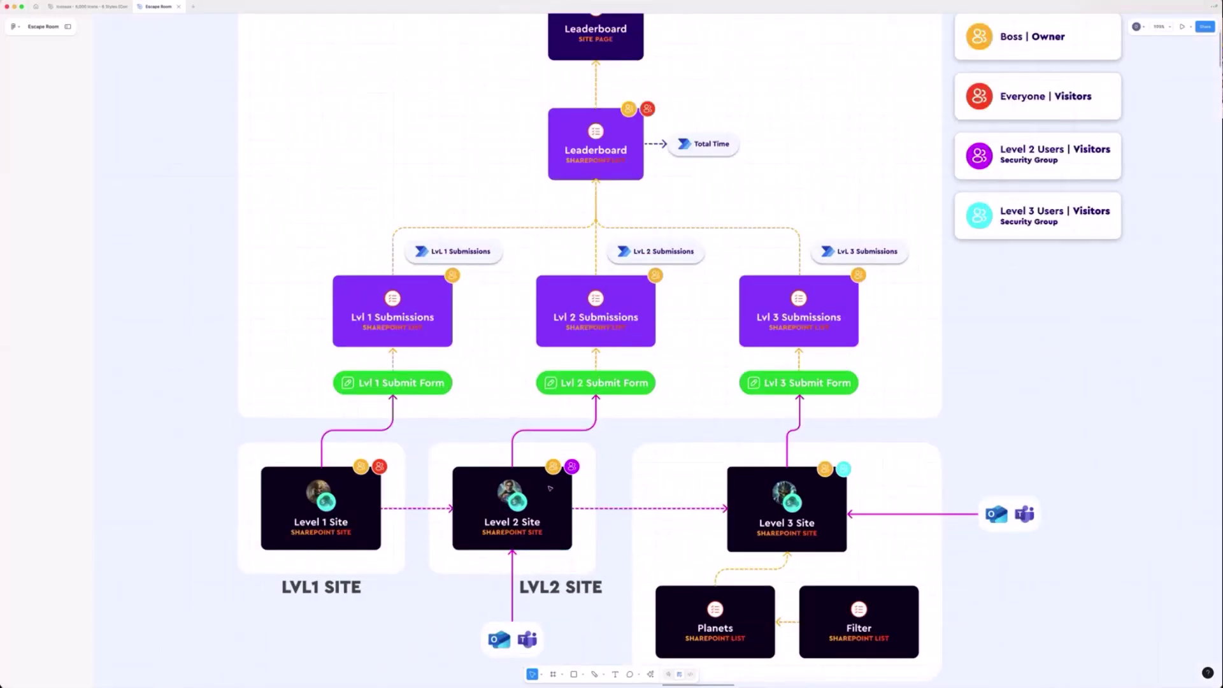
{"action": "scroll", "coordinate": [550, 487], "scroll_direction": "up", "scroll_amount": 2}
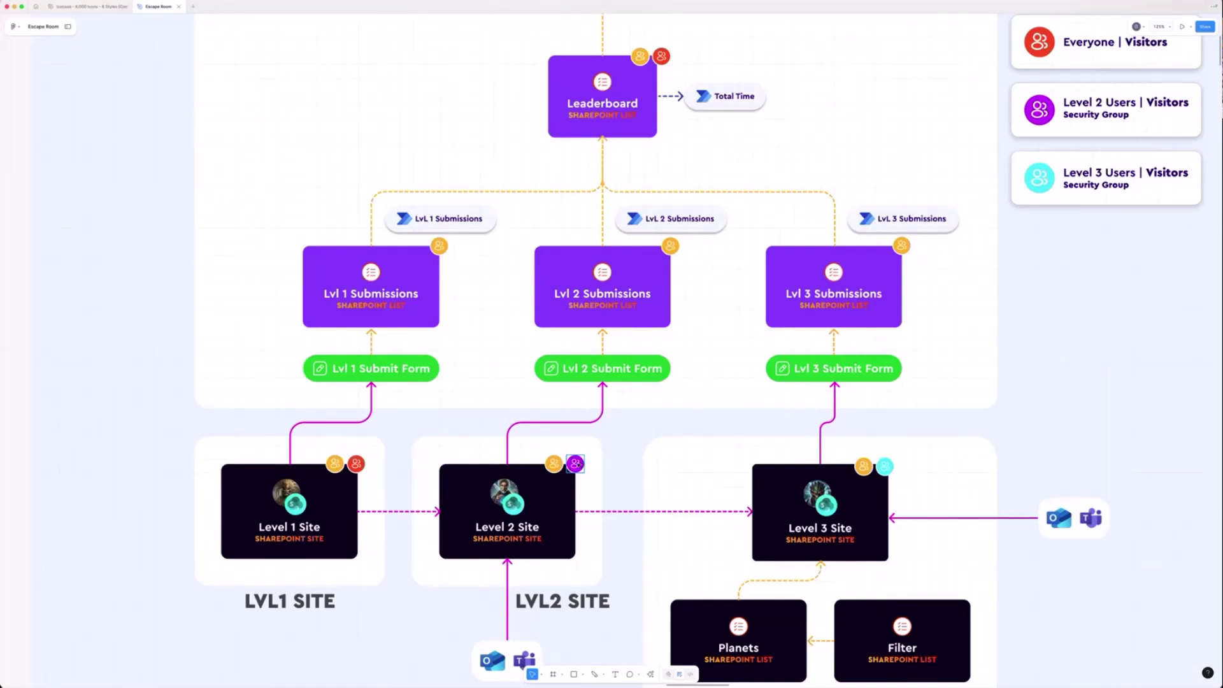
{"action": "left_click", "coordinate": [562, 493]}
{"action": "left_click", "coordinate": [374, 324]}
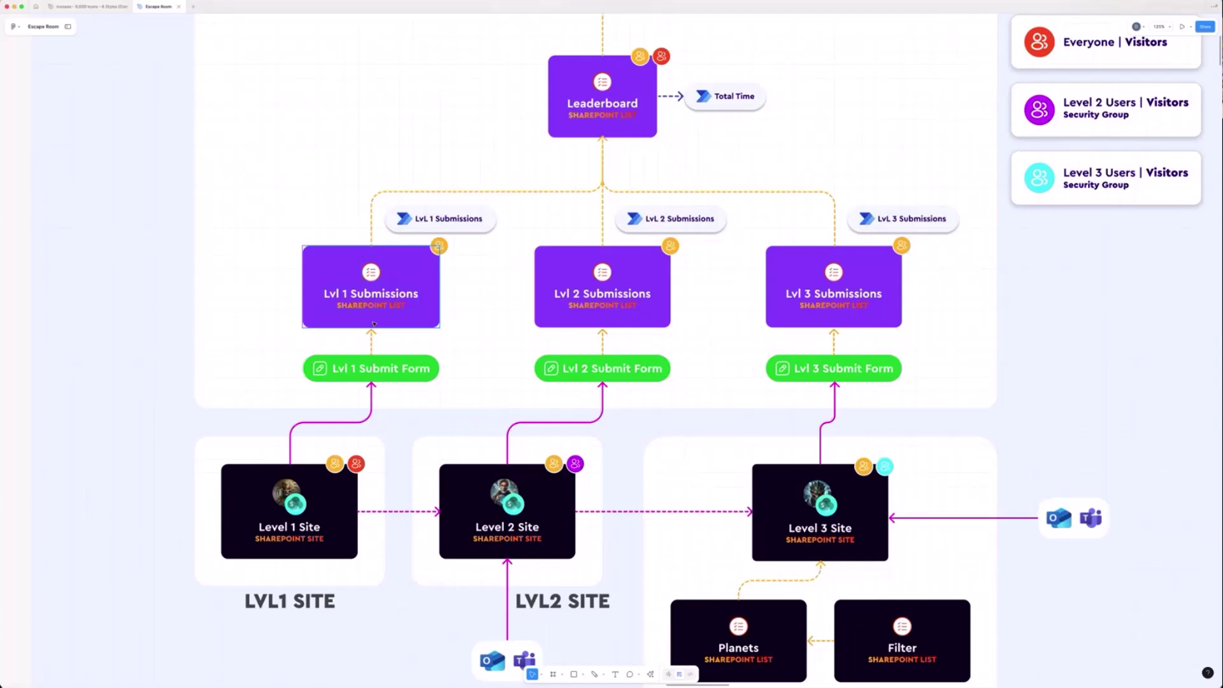
{"action": "left_click", "coordinate": [533, 511]}
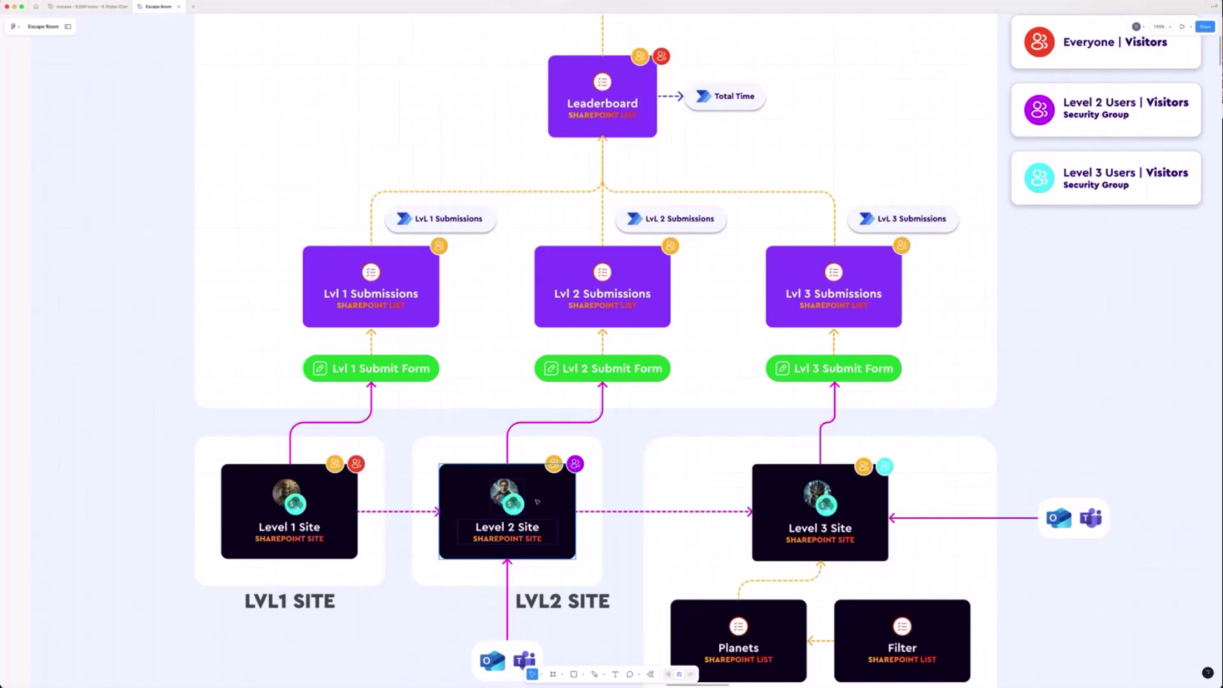
{"action": "scroll", "coordinate": [523, 458], "scroll_direction": "up", "scroll_amount": 3}
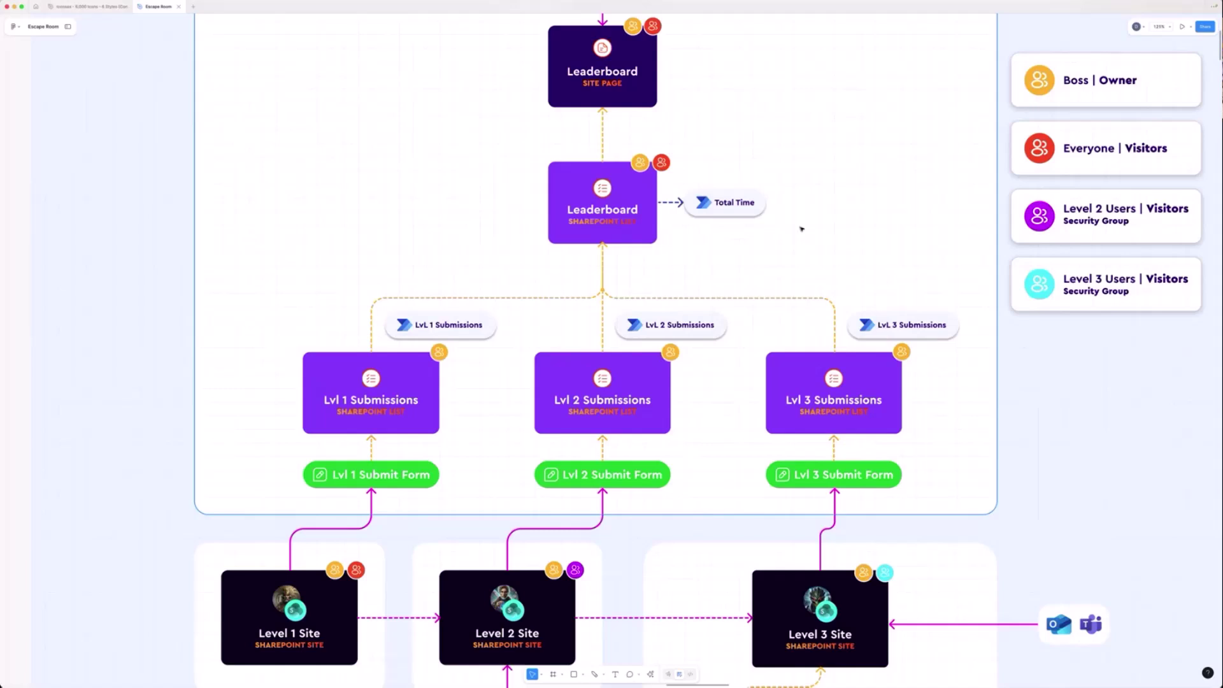
{"action": "scroll", "coordinate": [803, 230], "scroll_direction": "down", "scroll_amount": 2}
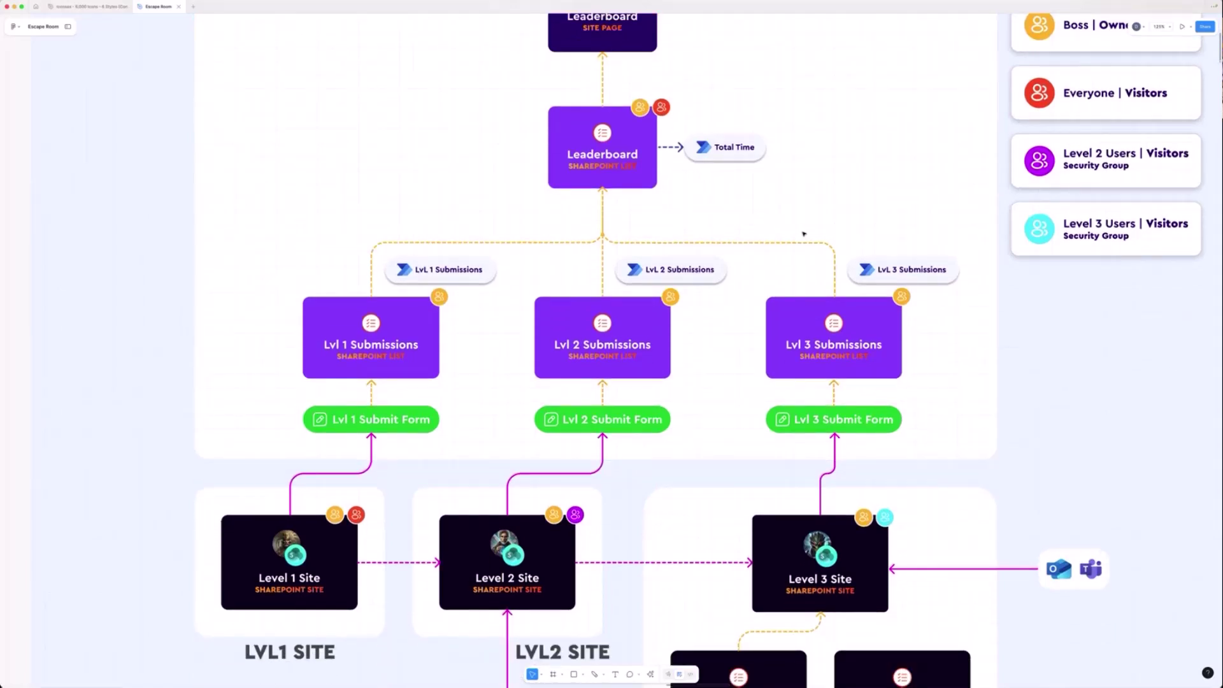
{"action": "scroll", "coordinate": [803, 234], "scroll_direction": "up", "scroll_amount": 2}
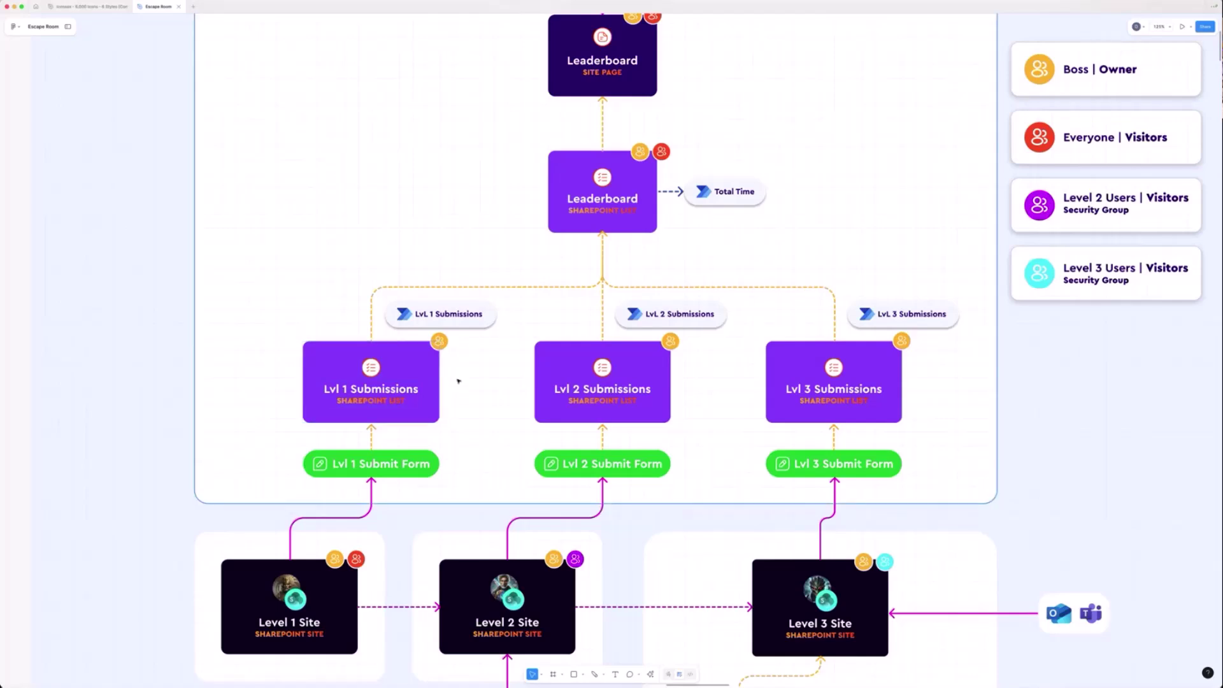
{"action": "key", "text": "ctrl+Up"}
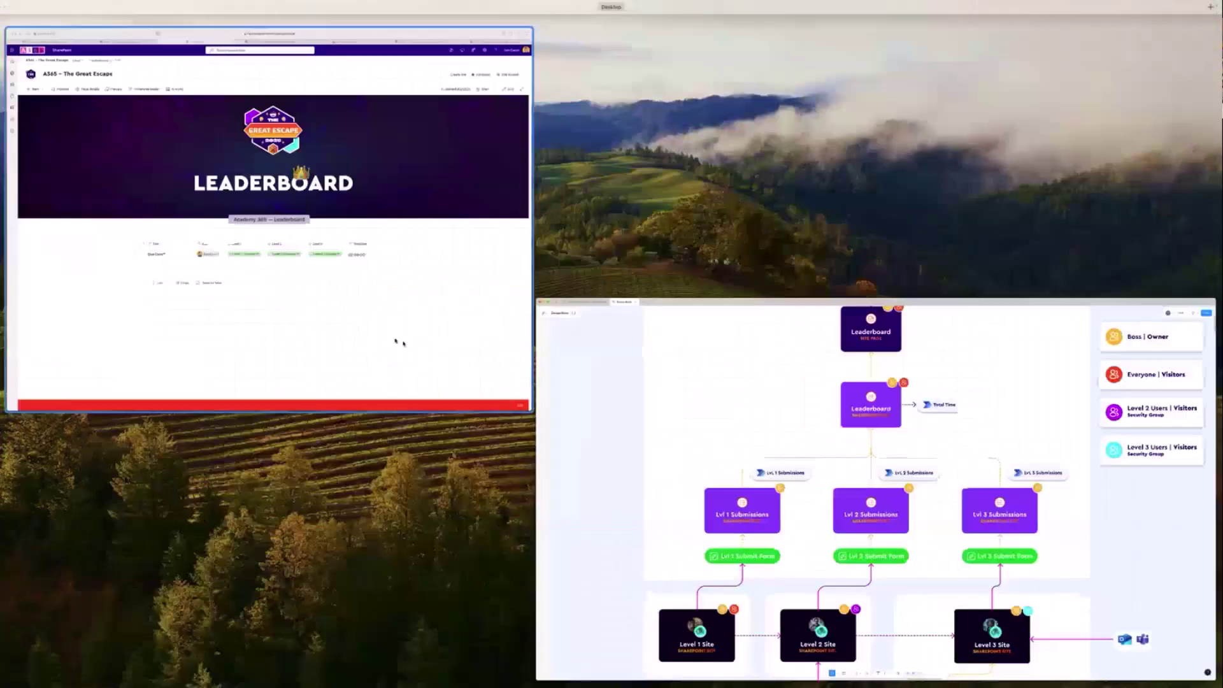
Step: Bring the SharePoint Leaderboard window forward and open The Great Escape home page
{"action": "left_click", "coordinate": [296, 337]}
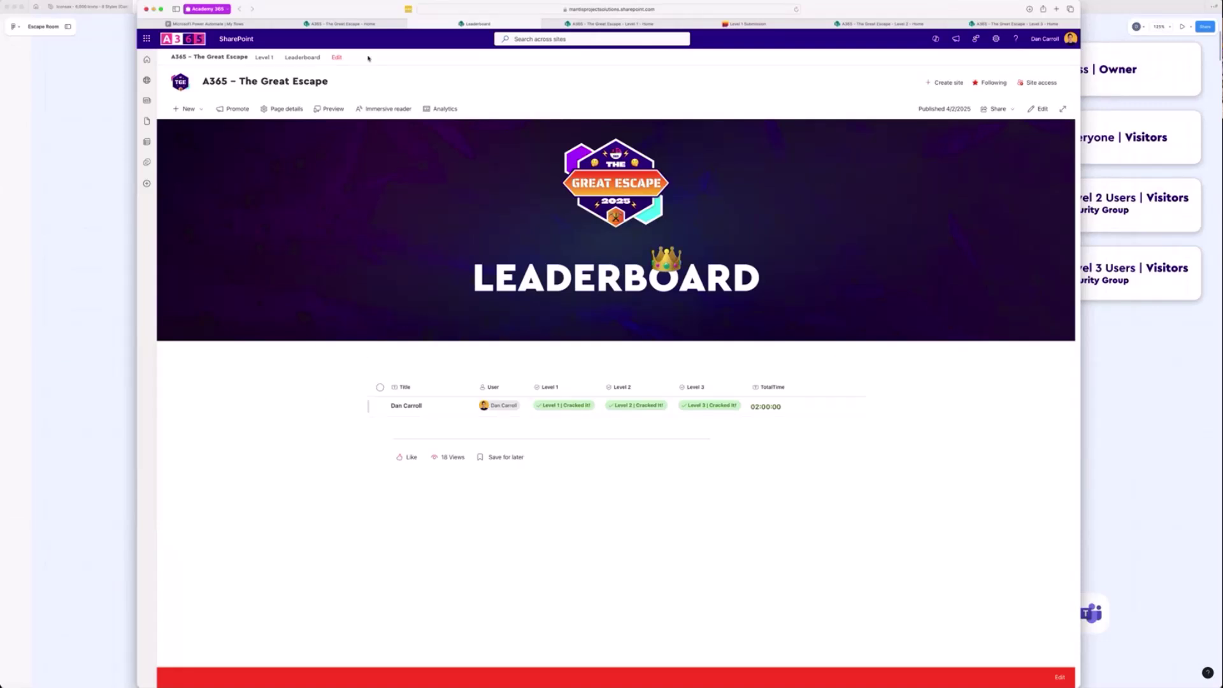
{"action": "left_click", "coordinate": [203, 59]}
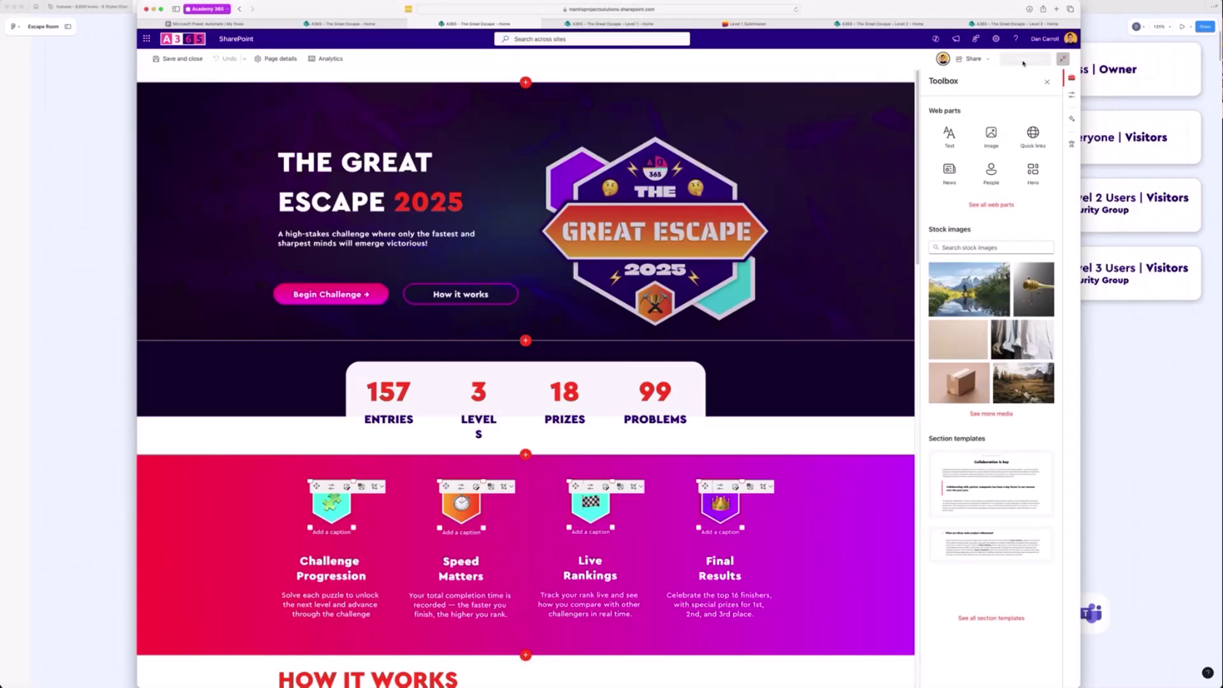
Step: Republish the home page and scroll through The Amazon, Time Warp and Frontier cards
{"action": "left_click", "coordinate": [1023, 60]}
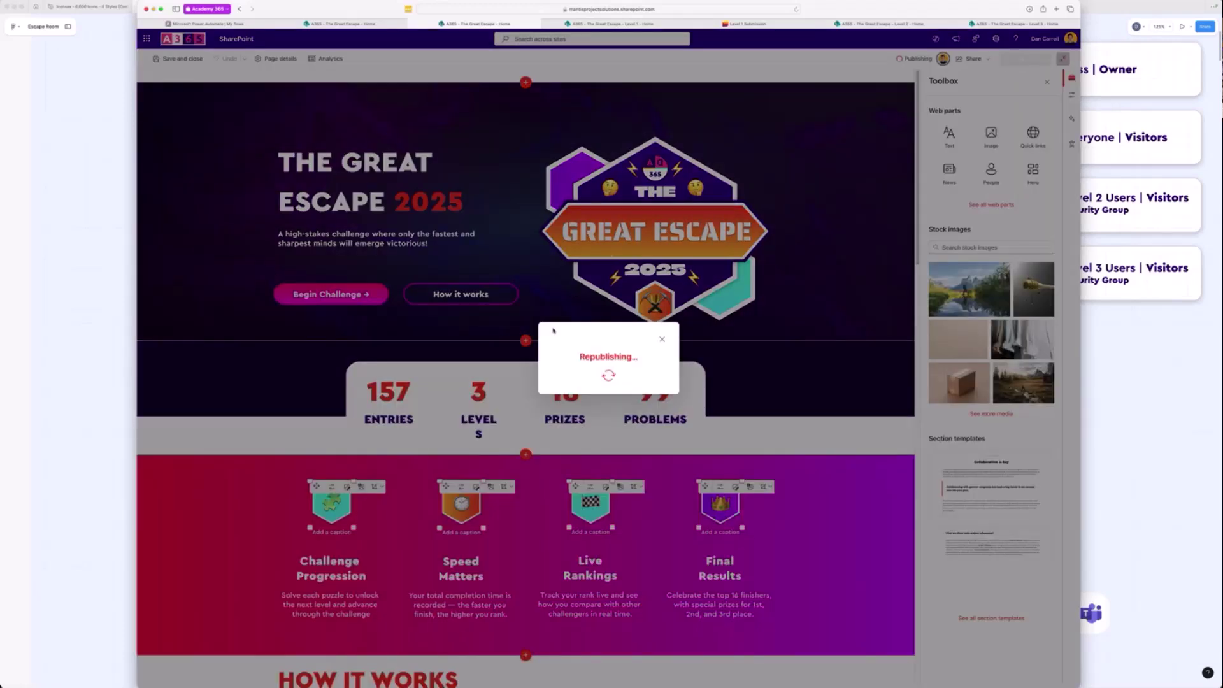
{"action": "scroll", "coordinate": [554, 350], "scroll_direction": "down", "scroll_amount": 5}
{"action": "scroll", "coordinate": [554, 350], "scroll_direction": "down", "scroll_amount": 12}
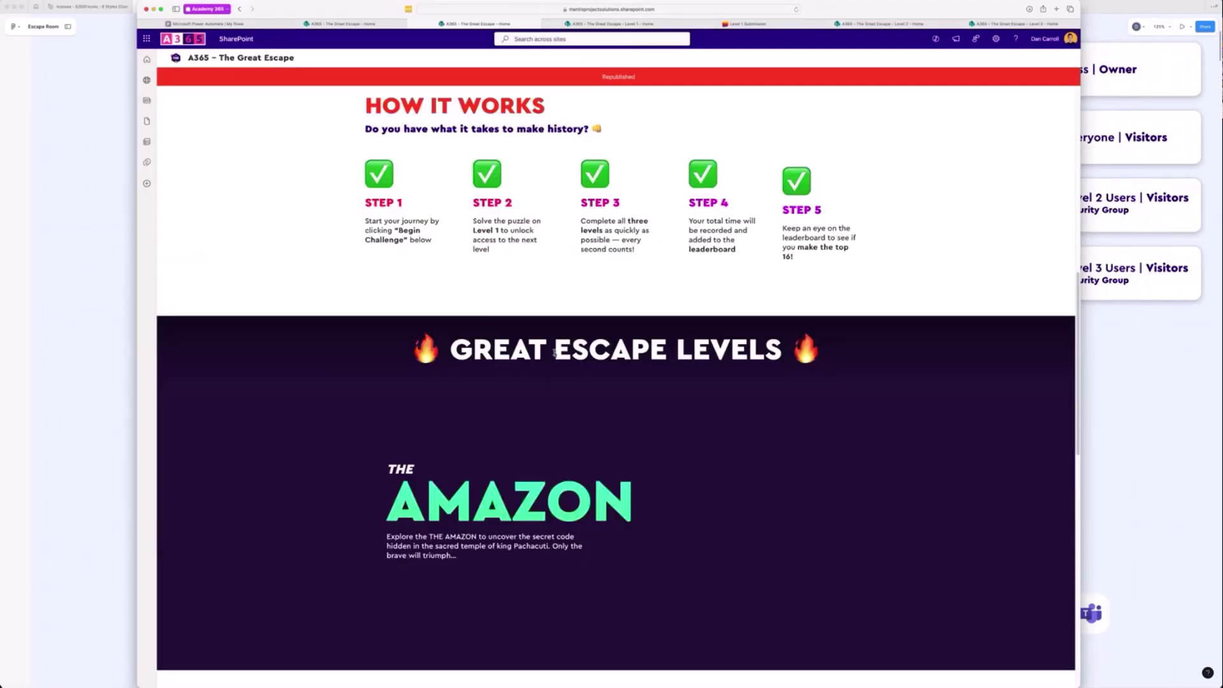
{"action": "scroll", "coordinate": [553, 360], "scroll_direction": "up", "scroll_amount": 1}
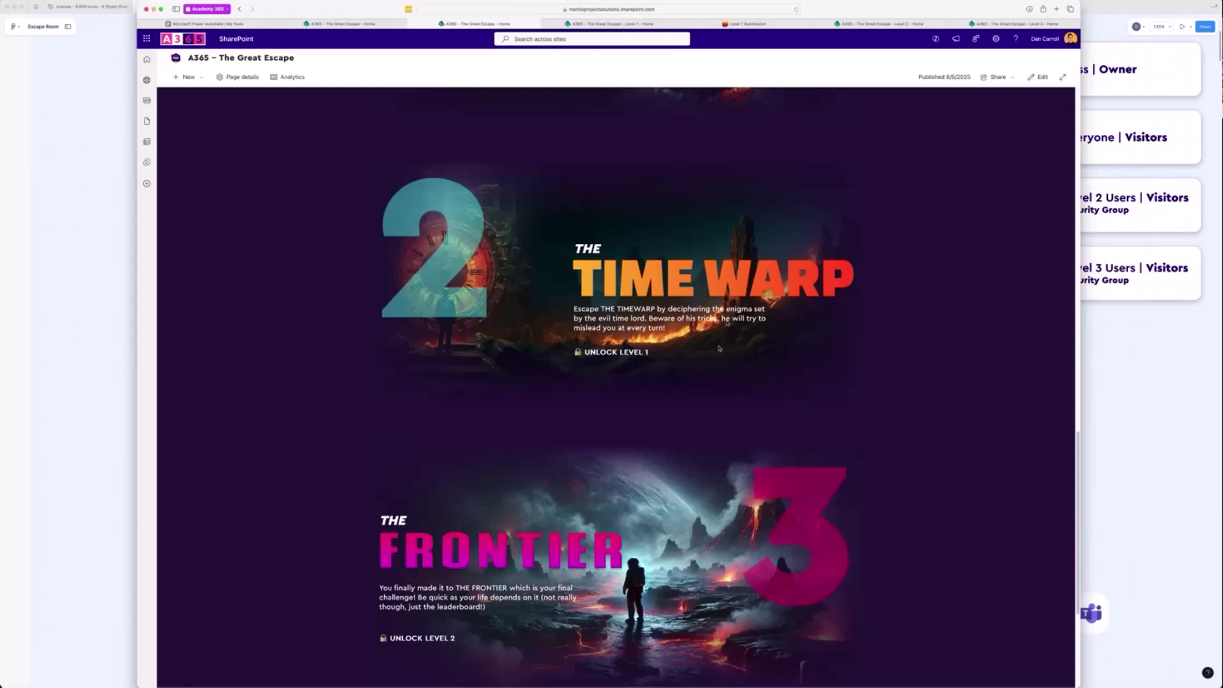
{"action": "scroll", "coordinate": [617, 405], "scroll_direction": "up", "scroll_amount": 3}
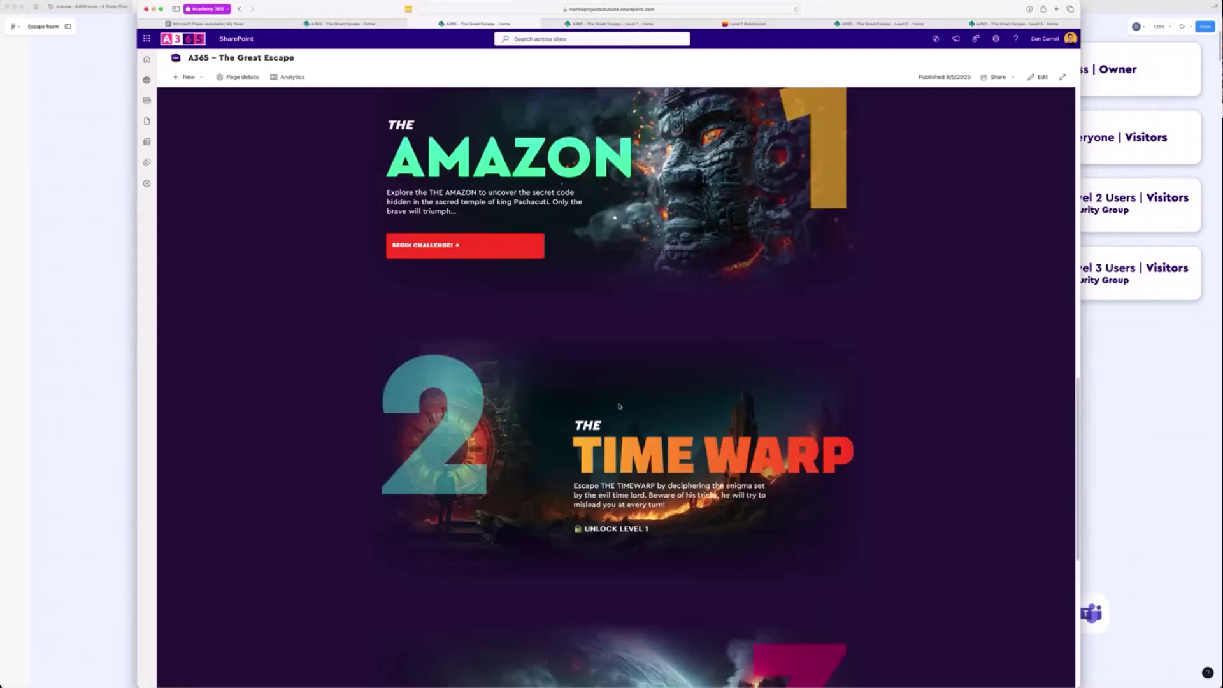
{"action": "scroll", "coordinate": [485, 253], "scroll_direction": "down", "scroll_amount": 2}
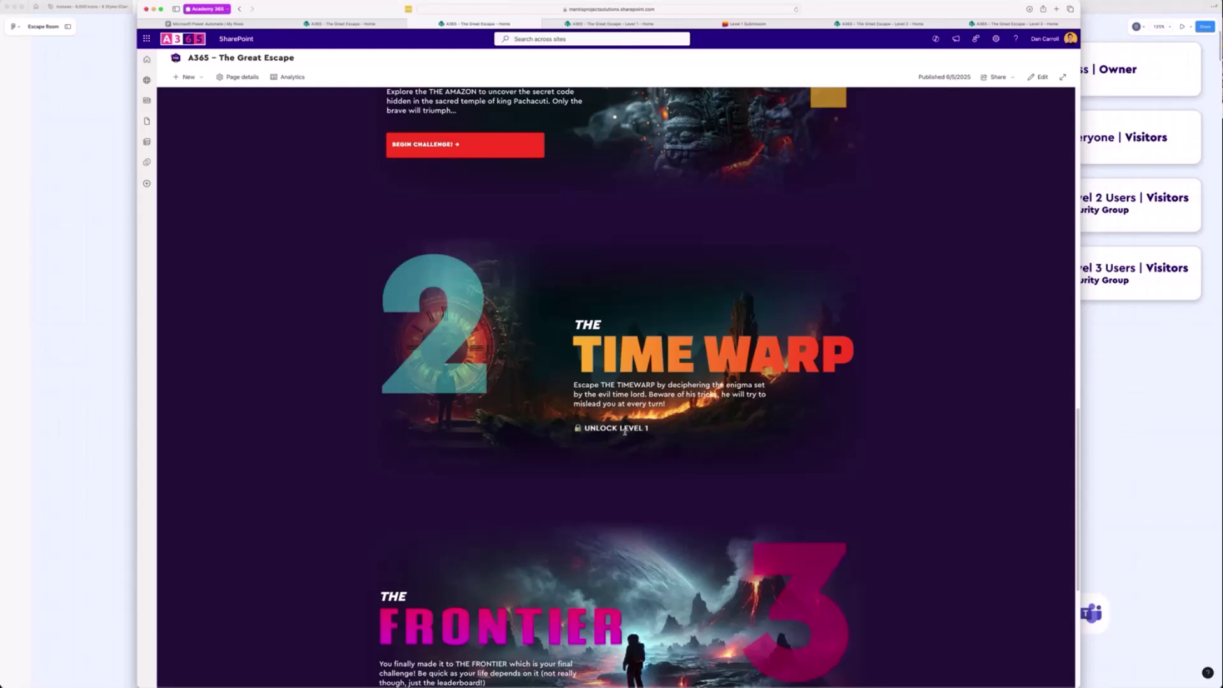
{"action": "scroll", "coordinate": [605, 399], "scroll_direction": "down", "scroll_amount": 3}
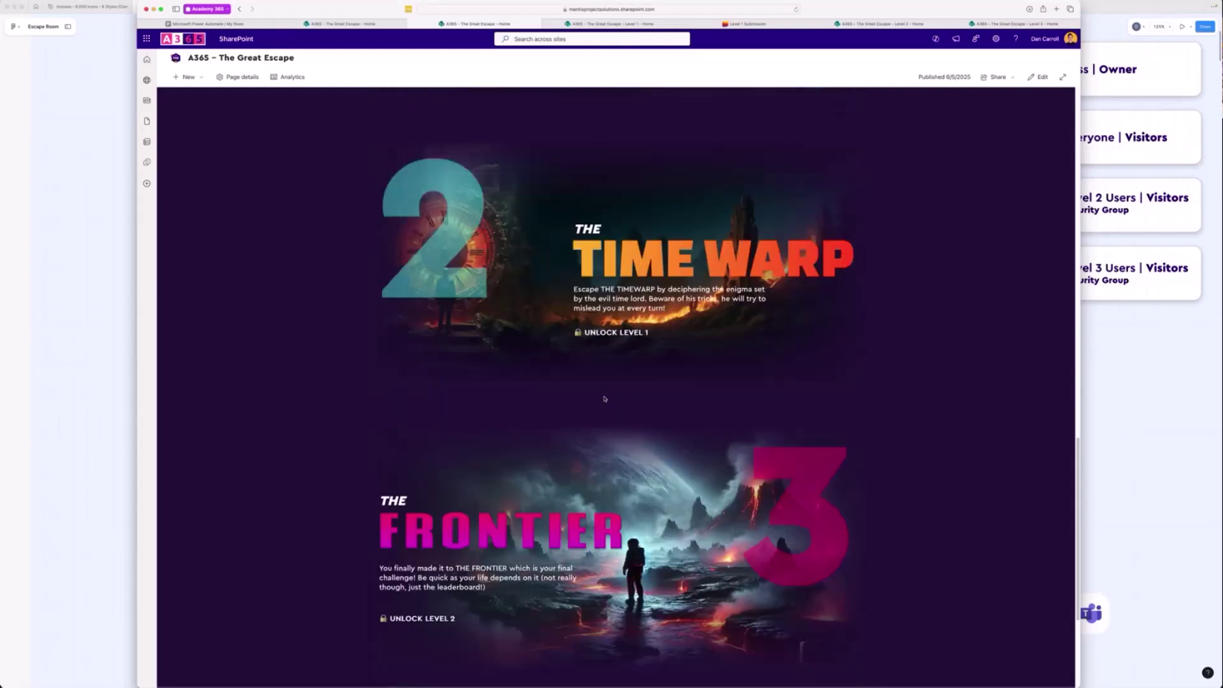
{"action": "scroll", "coordinate": [533, 472], "scroll_direction": "up", "scroll_amount": 4}
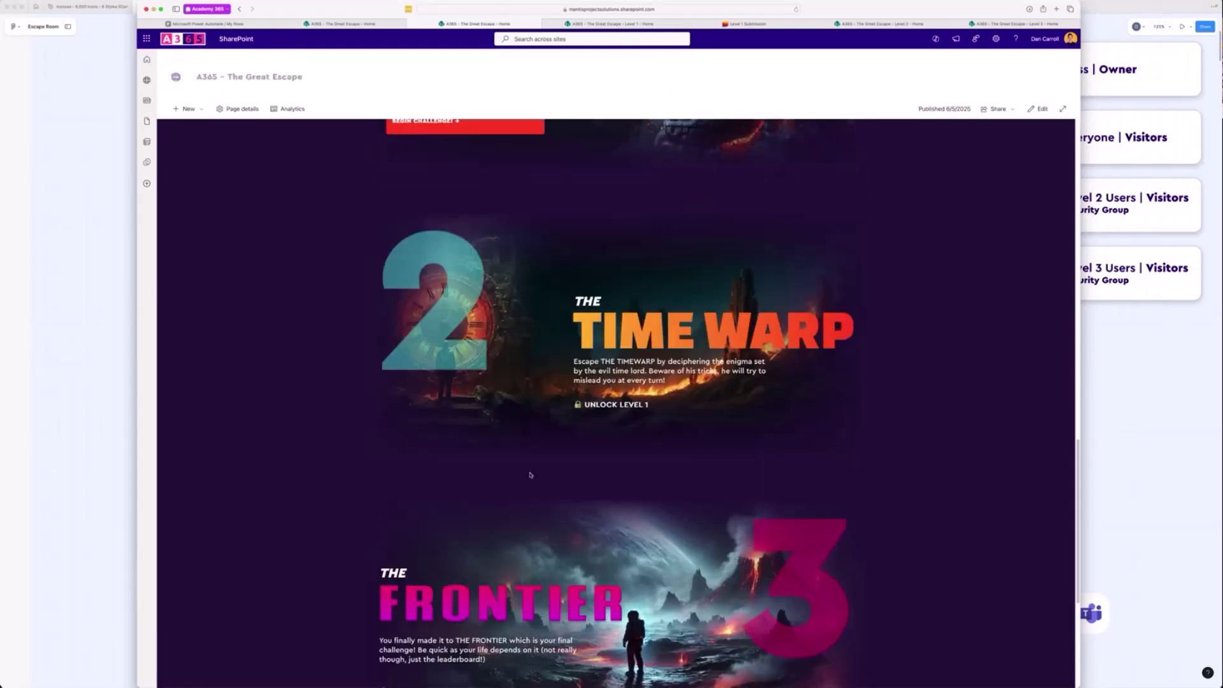
{"action": "scroll", "coordinate": [695, 501], "scroll_direction": "up", "scroll_amount": 1}
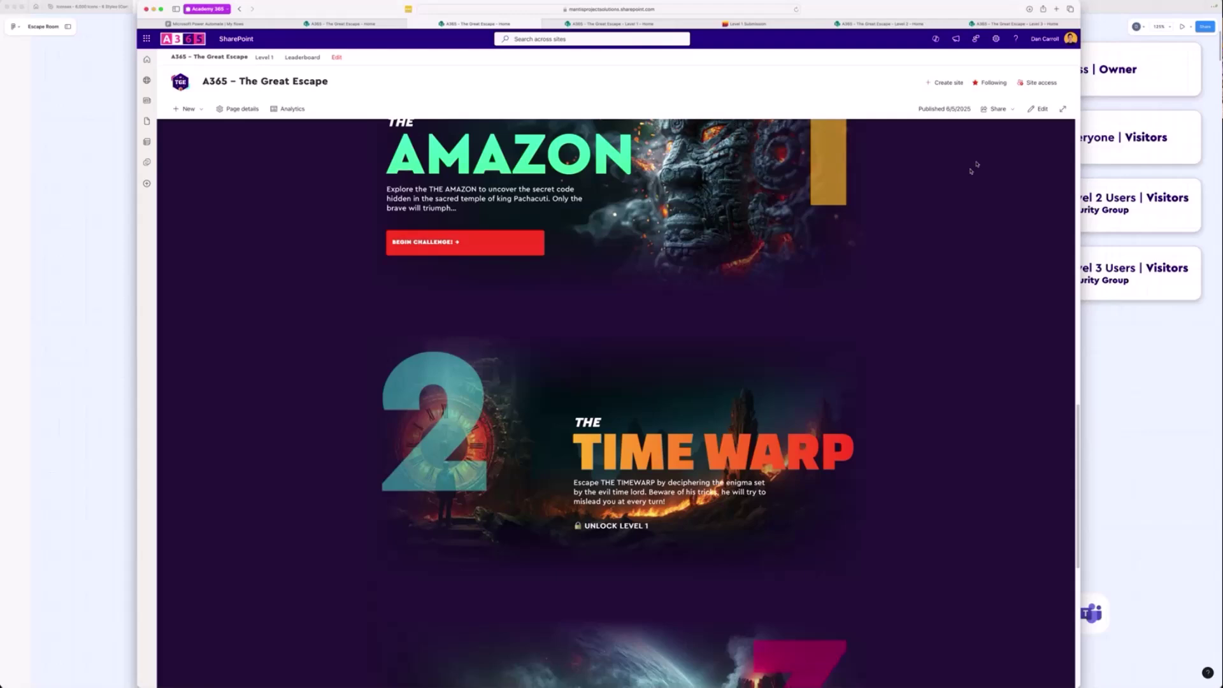
Step: Edit the home page and check the Time Warp button's audience targets the Level 2 group
{"action": "left_click", "coordinate": [1042, 110]}
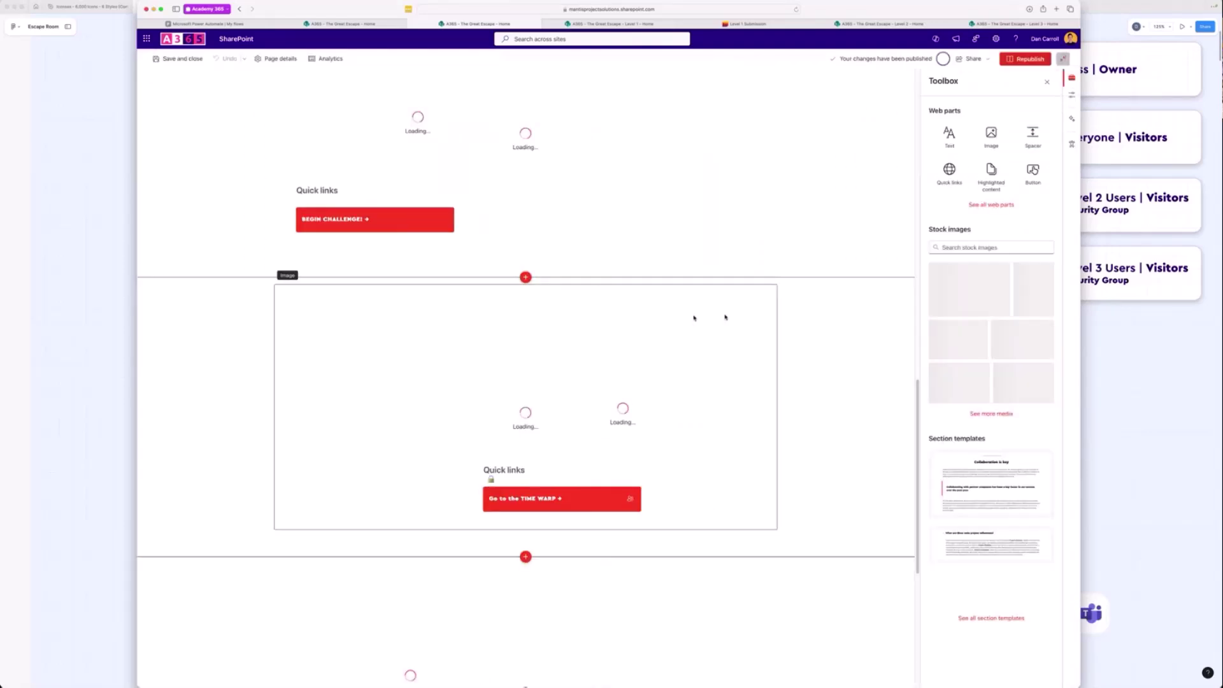
{"action": "scroll", "coordinate": [694, 317], "scroll_direction": "down", "scroll_amount": 4}
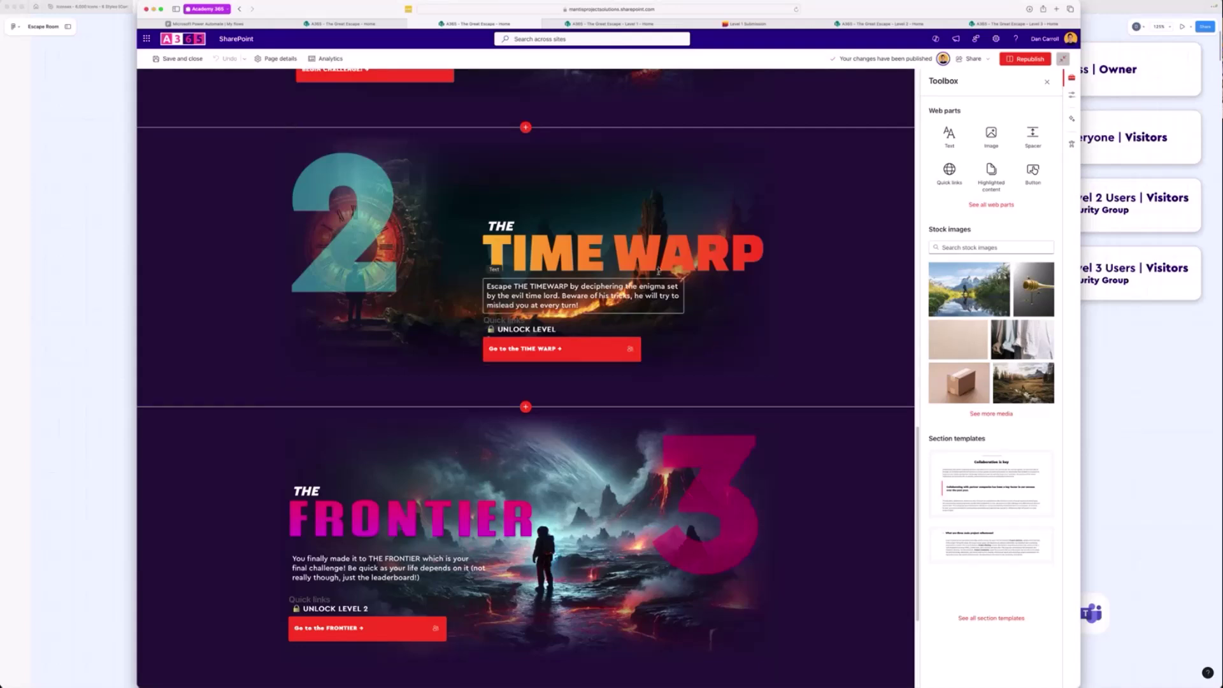
{"action": "left_click", "coordinate": [626, 355]}
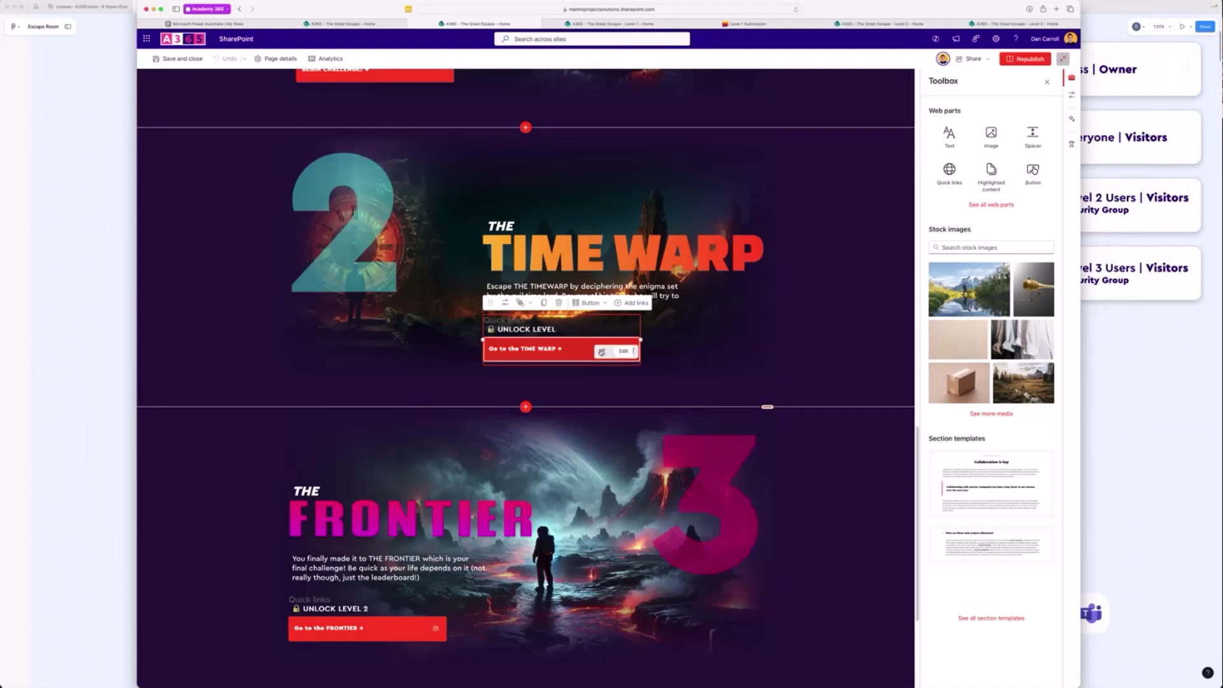
{"action": "left_click", "coordinate": [626, 349]}
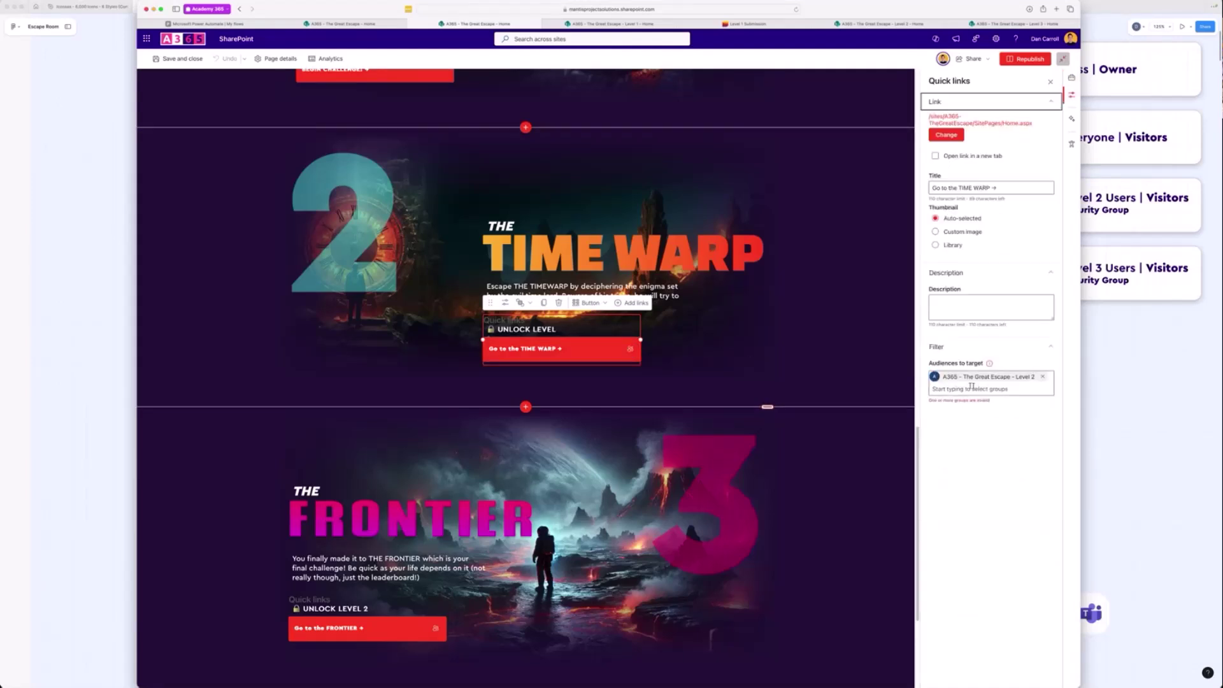
Step: Select the Time Warp section, close its properties pane and republish the home page
{"action": "left_click", "coordinate": [818, 368]}
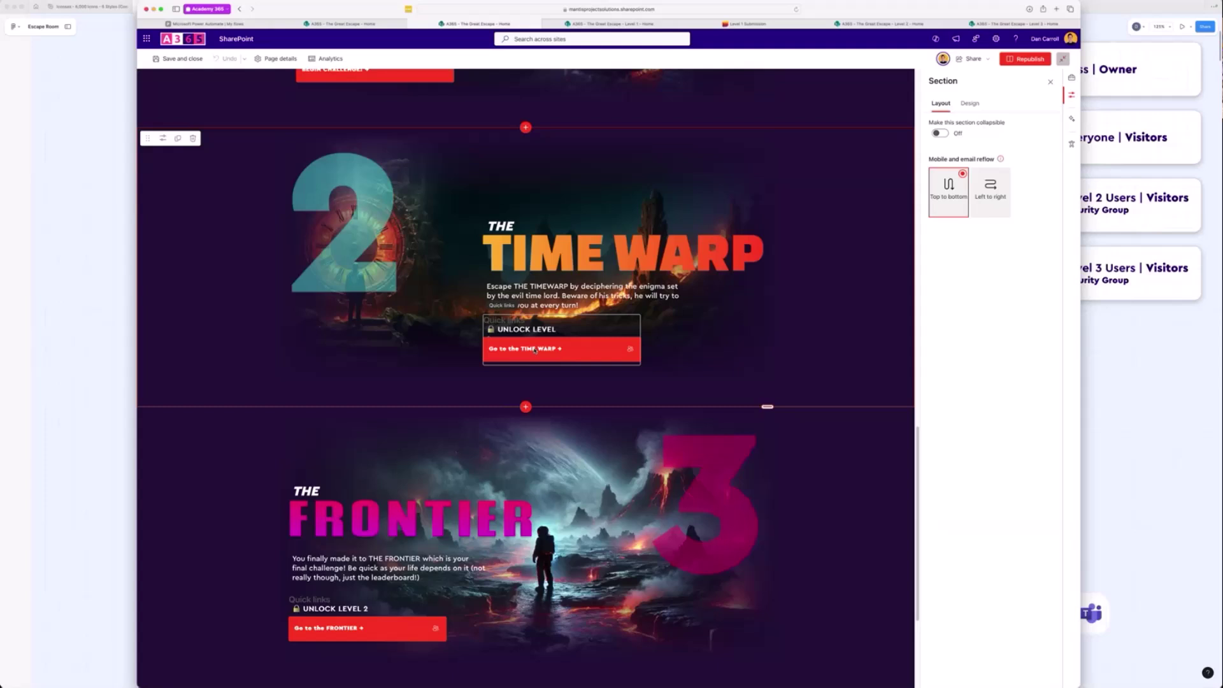
{"action": "left_click", "coordinate": [1051, 85]}
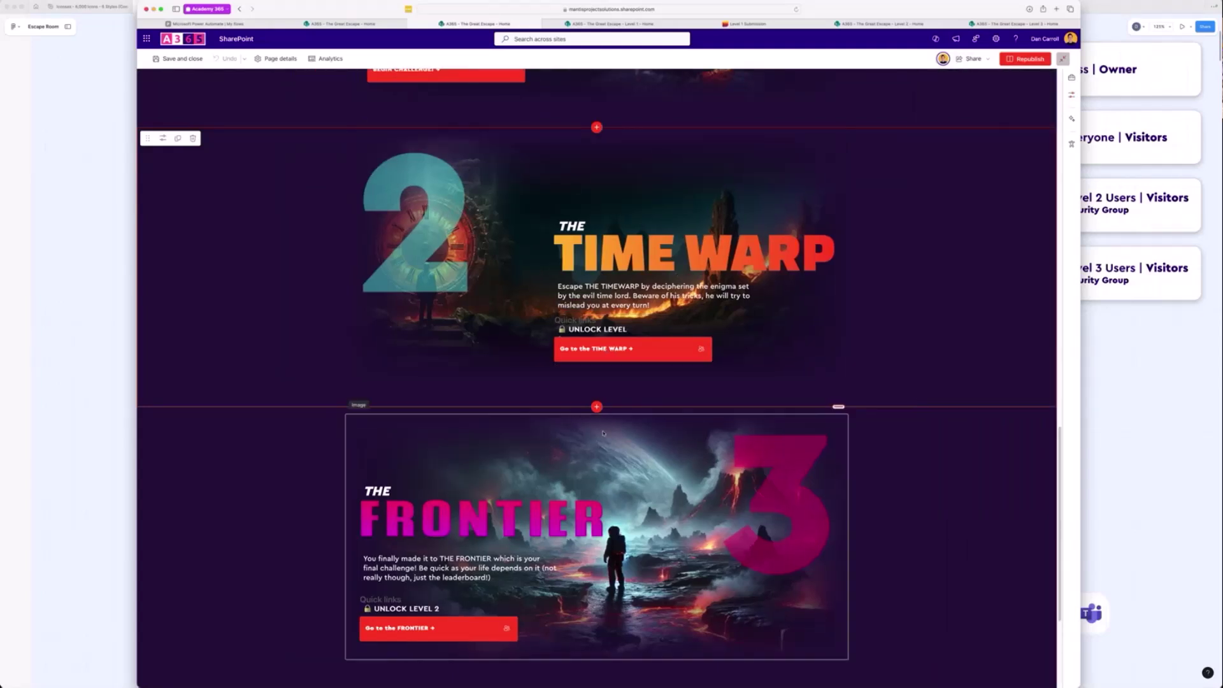
{"action": "scroll", "coordinate": [605, 414], "scroll_direction": "up", "scroll_amount": 1}
{"action": "scroll", "coordinate": [604, 434], "scroll_direction": "up", "scroll_amount": 5}
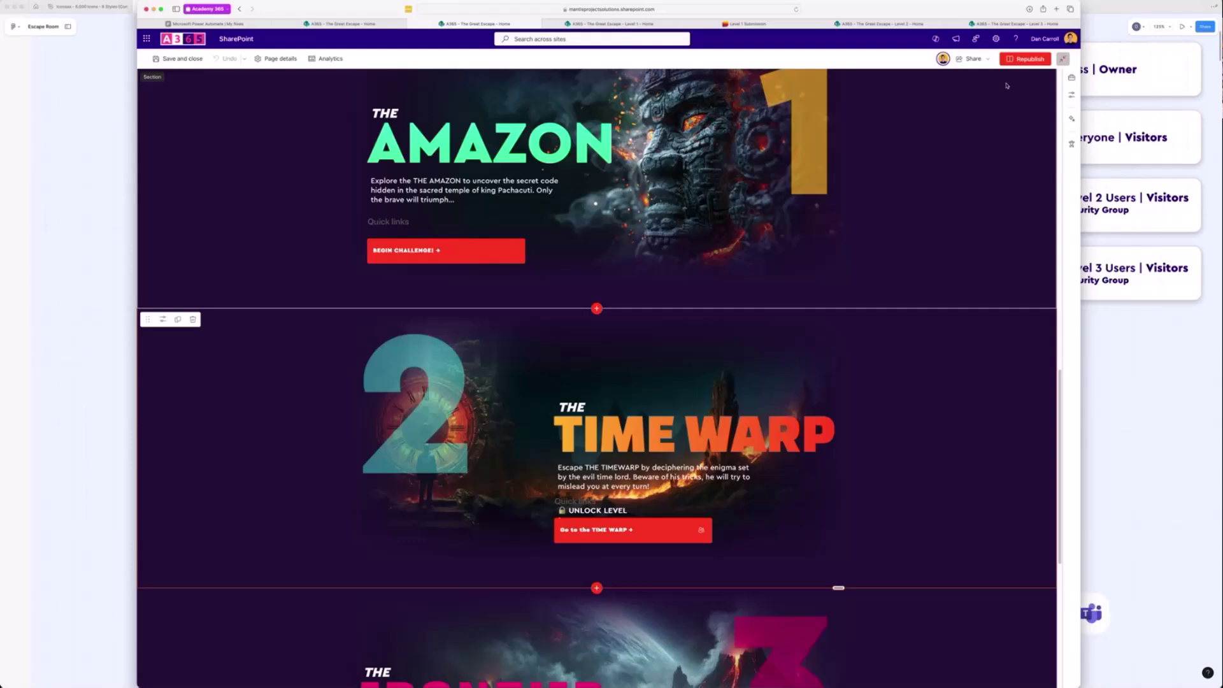
{"action": "left_click", "coordinate": [1025, 58]}
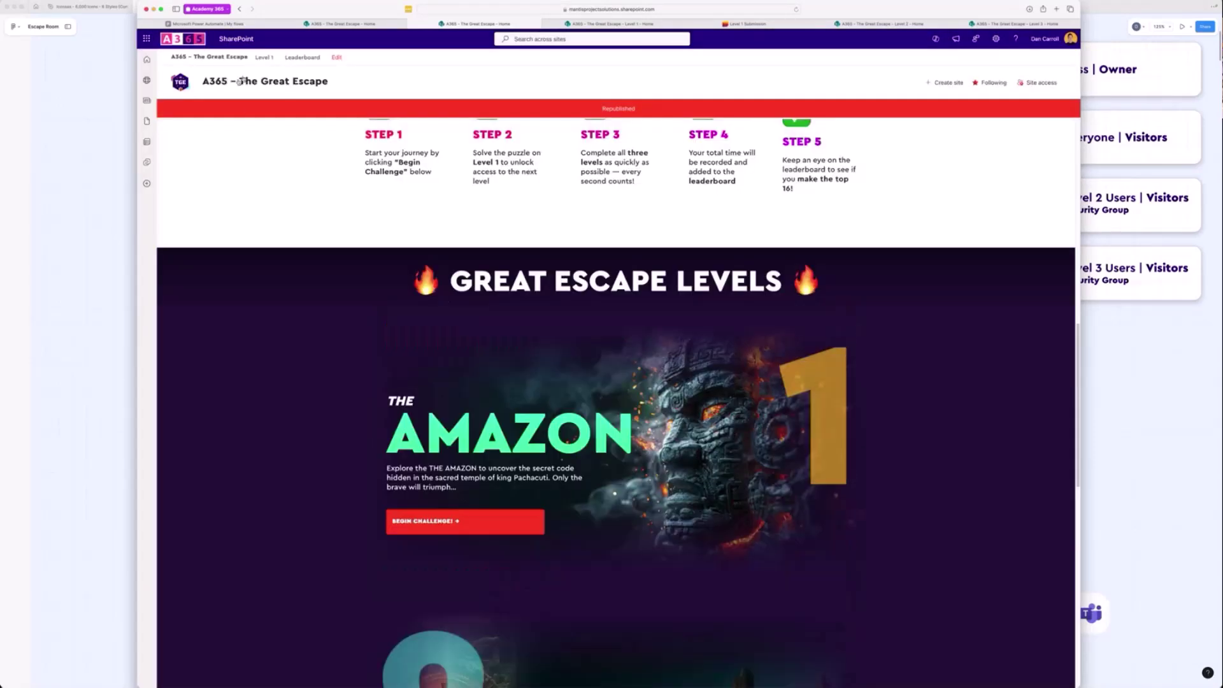
Step: Inspect the audience-targeted hub navigation in edit mode, then cancel without saving changes
{"action": "left_click", "coordinate": [336, 58]}
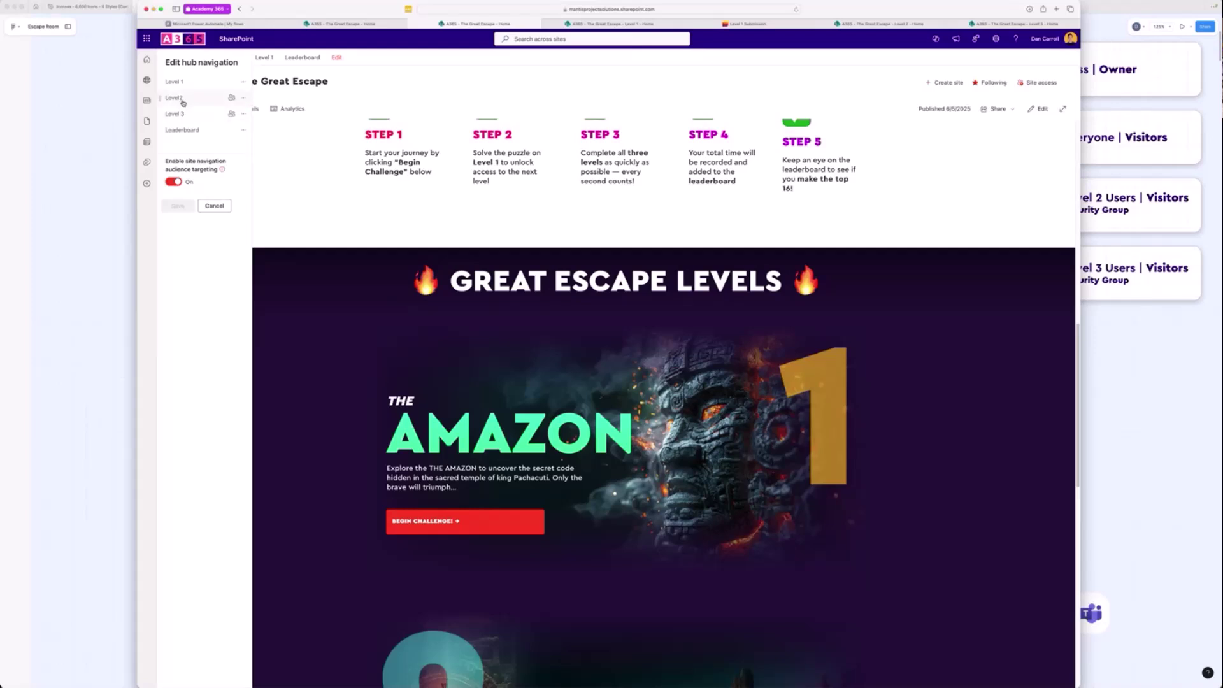
{"action": "left_click", "coordinate": [215, 206]}
{"action": "scroll", "coordinate": [271, 265], "scroll_direction": "up", "scroll_amount": 6}
{"action": "scroll", "coordinate": [271, 265], "scroll_direction": "up", "scroll_amount": 2}
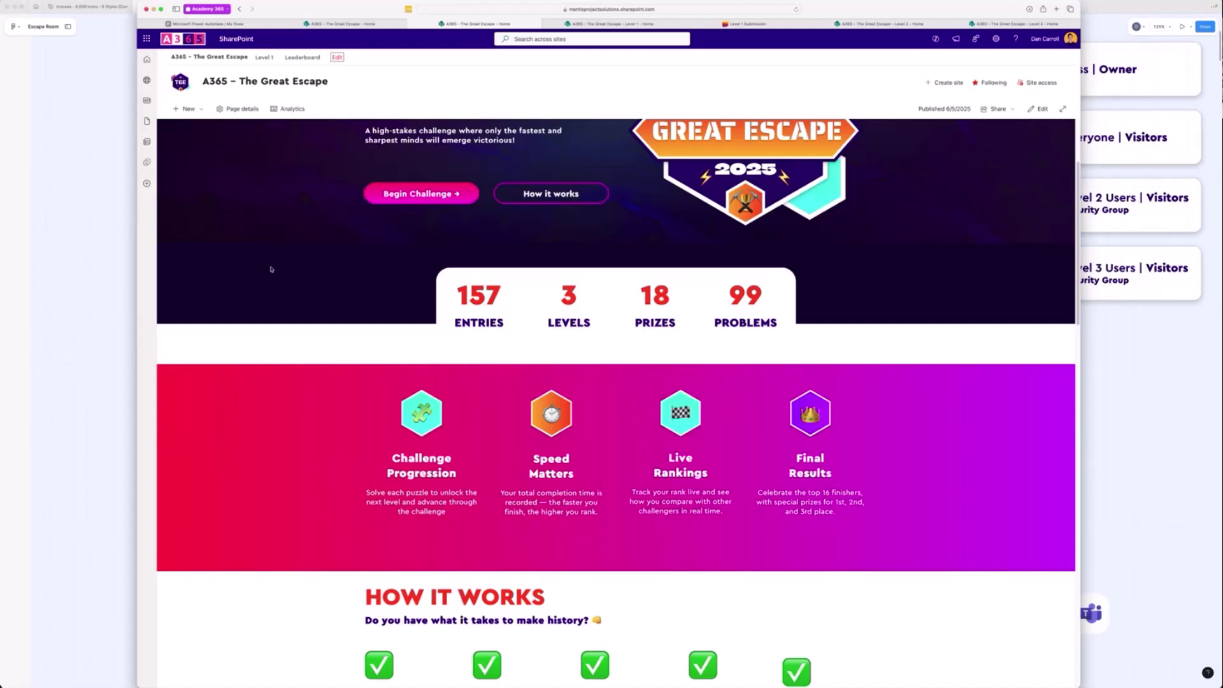
Step: Open the Submissions-L1 list via Settings and Site contents
{"action": "left_click", "coordinate": [996, 39]}
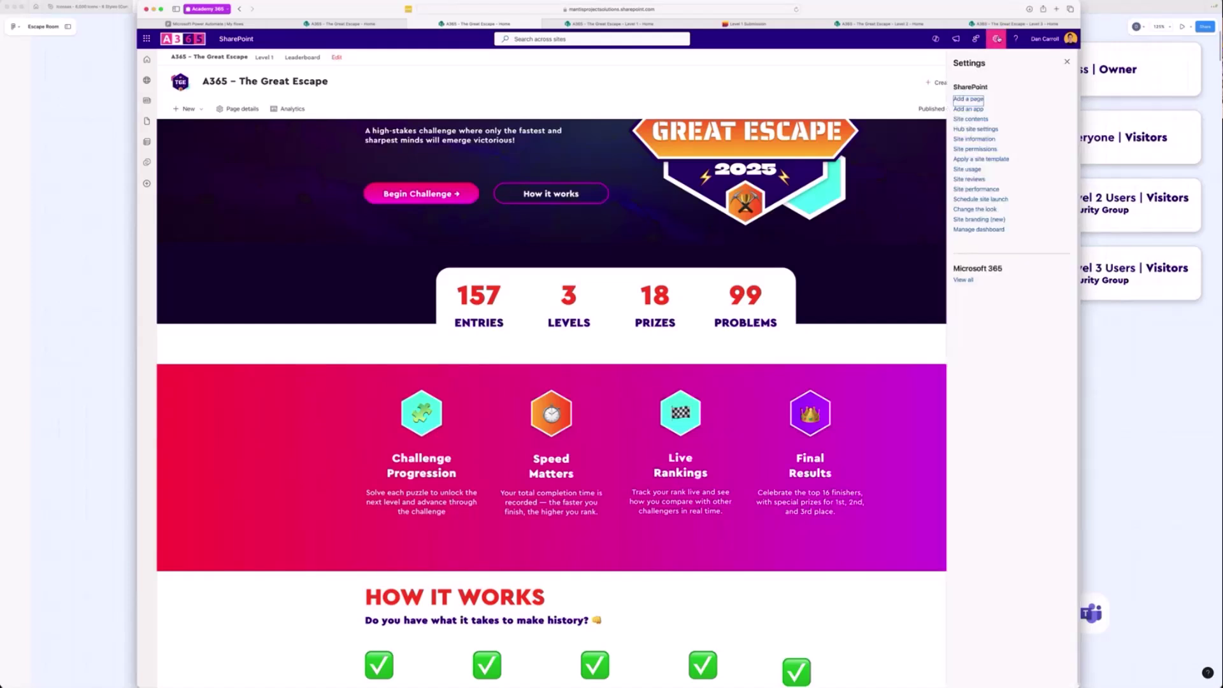
{"action": "left_click", "coordinate": [969, 119]}
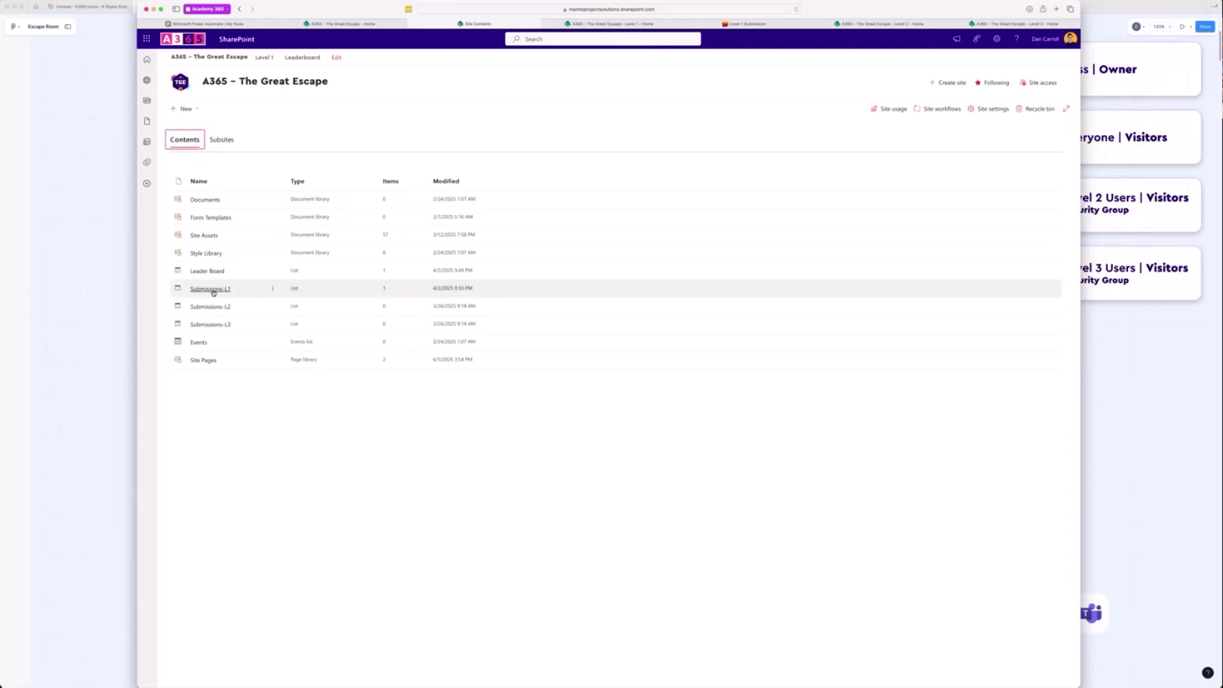
{"action": "left_click", "coordinate": [214, 290]}
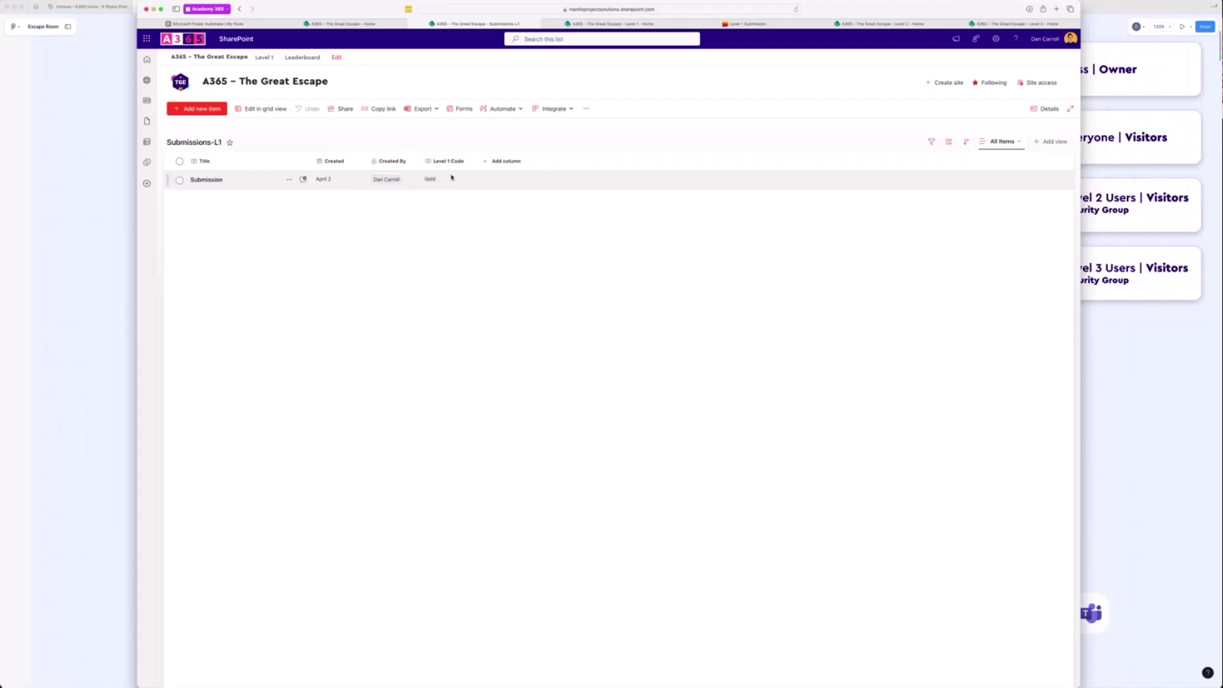
{"action": "left_click", "coordinate": [462, 112]}
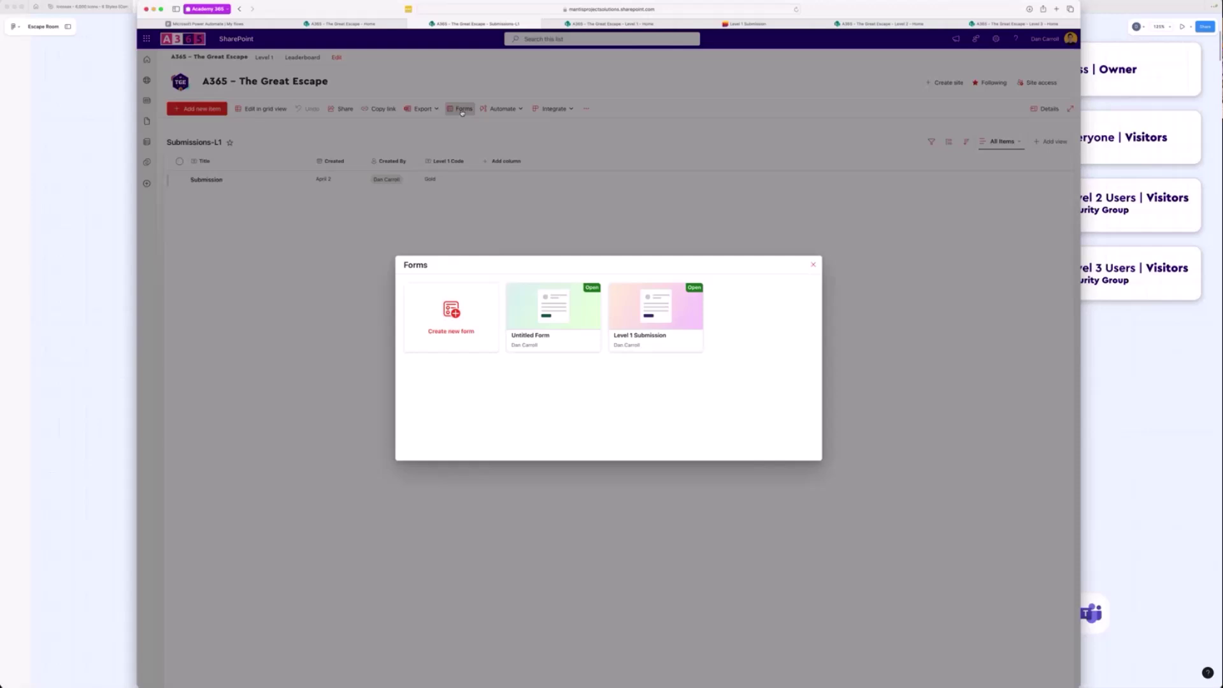
{"action": "left_click", "coordinate": [629, 317]}
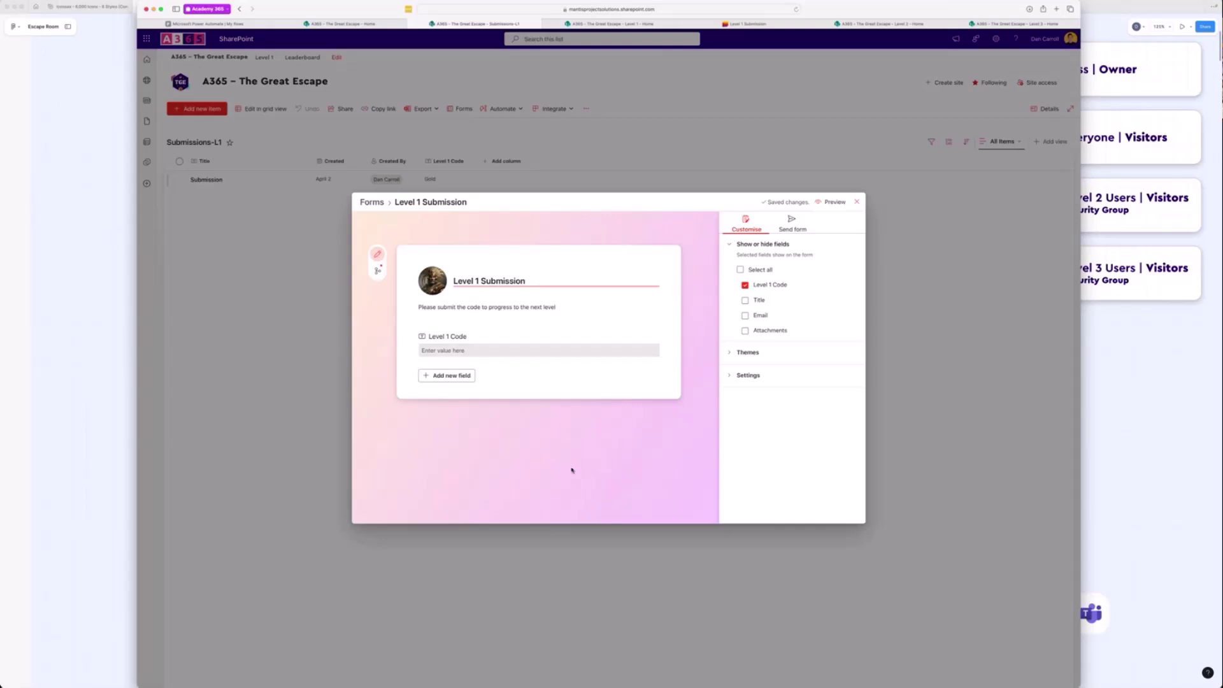
{"action": "left_click", "coordinate": [857, 202]}
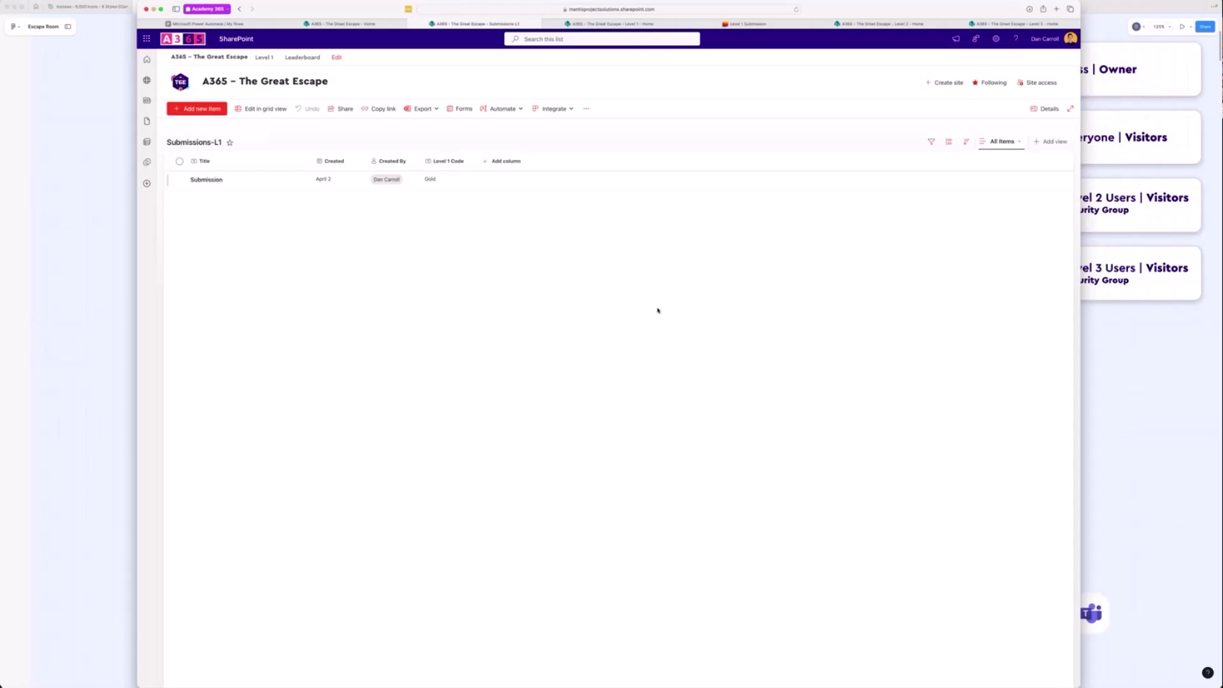
{"action": "left_click", "coordinate": [454, 161]}
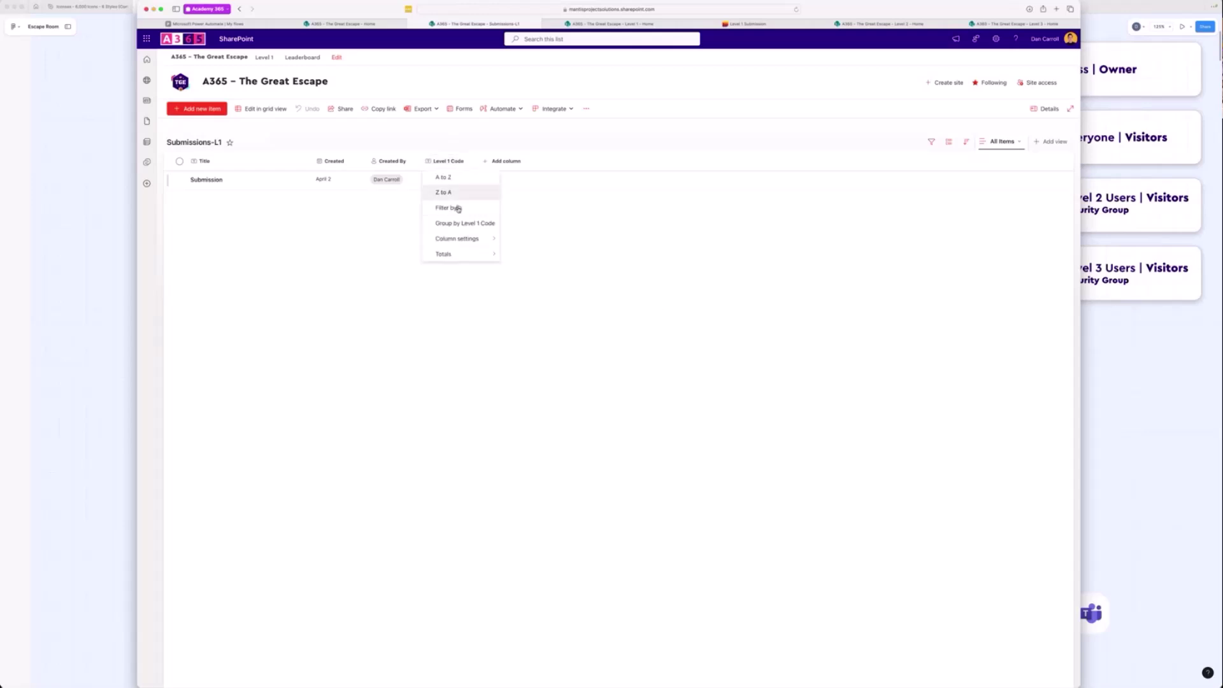
{"action": "mouse_move", "coordinate": [464, 238]}
{"action": "left_click", "coordinate": [549, 239]}
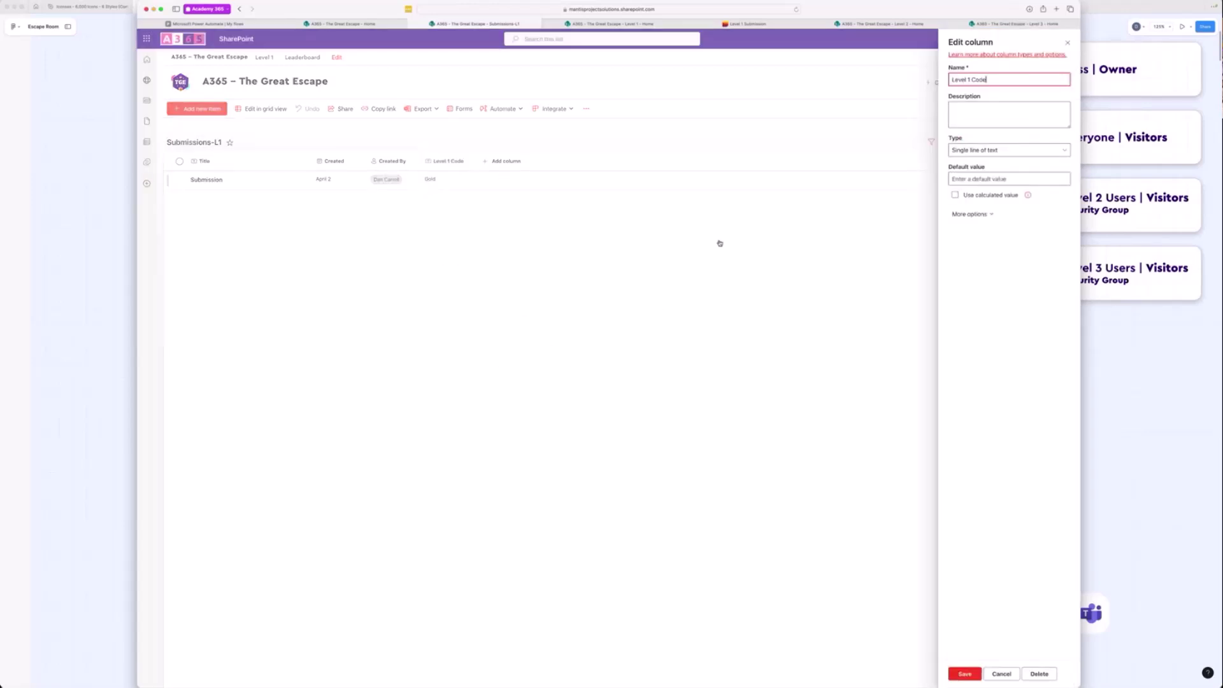
{"action": "left_click", "coordinate": [970, 214]}
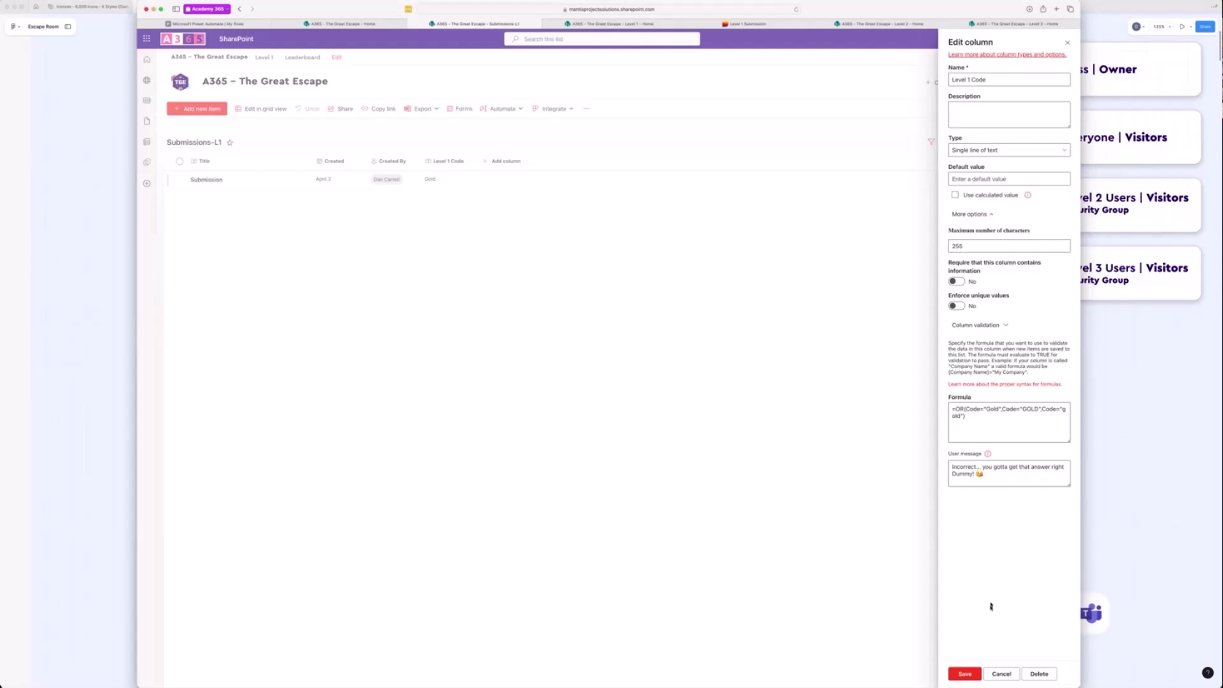
{"action": "left_click", "coordinate": [1002, 669]}
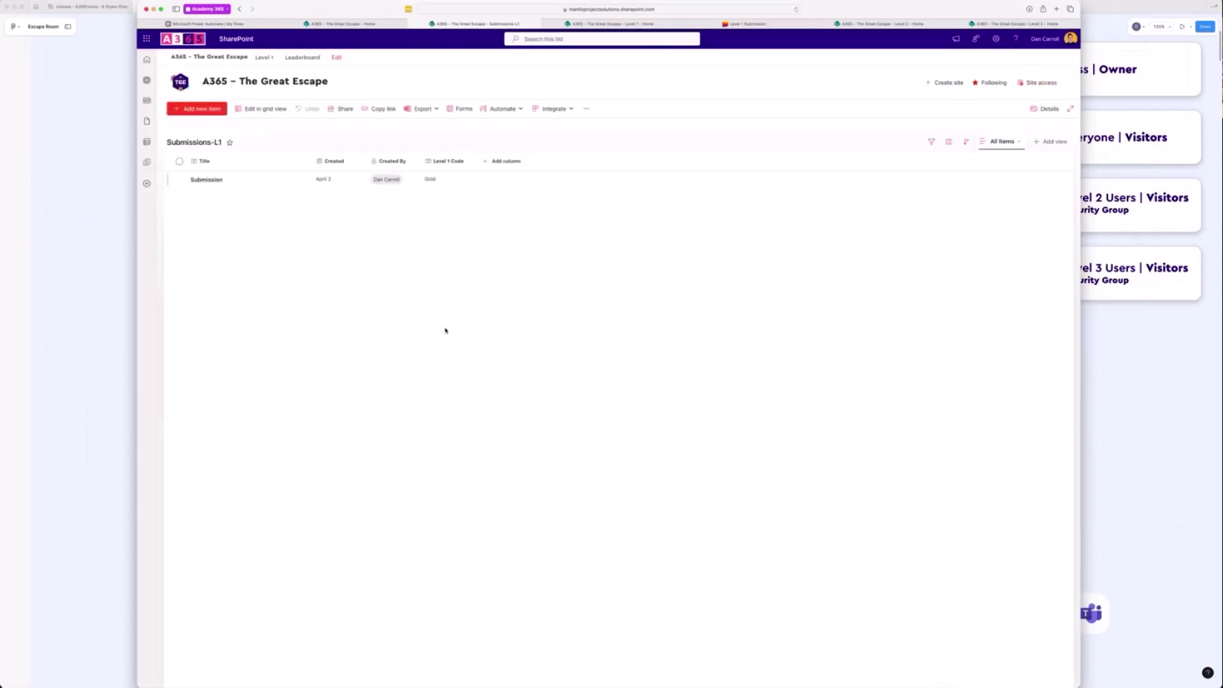
Step: Review the Level1-Submission flow's steps in the Power Automate designer, then return to My flows
{"action": "left_click", "coordinate": [222, 23]}
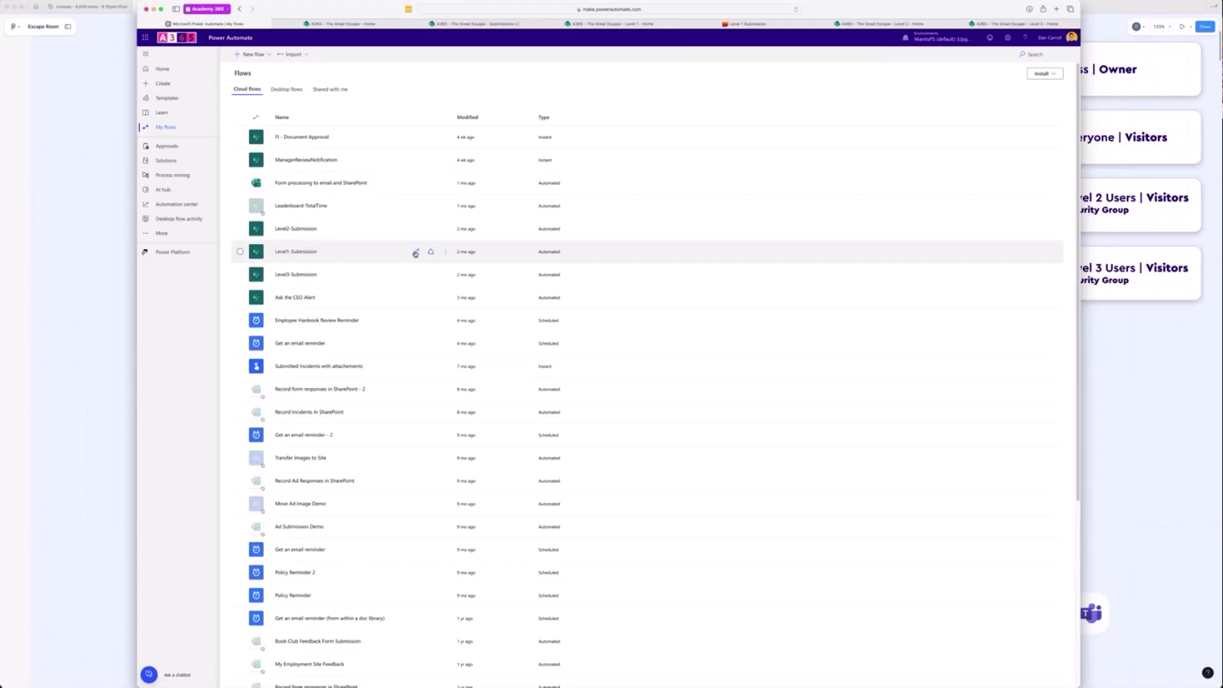
{"action": "left_click", "coordinate": [415, 252]}
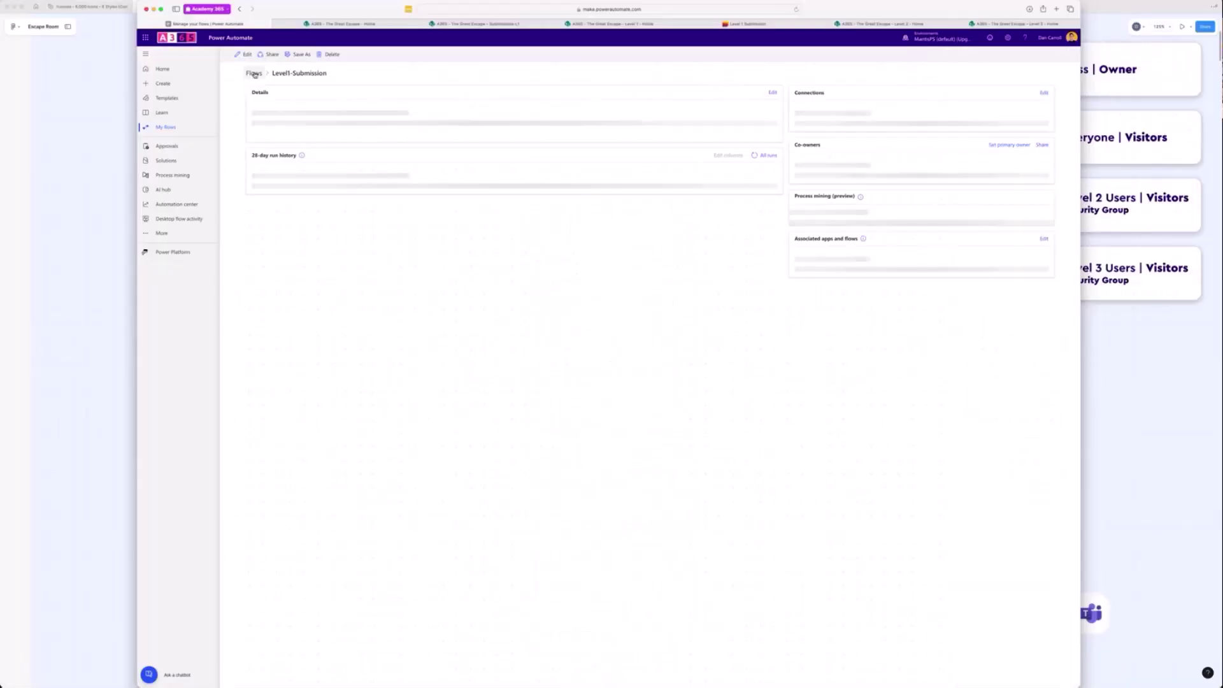
{"action": "left_click", "coordinate": [250, 75]}
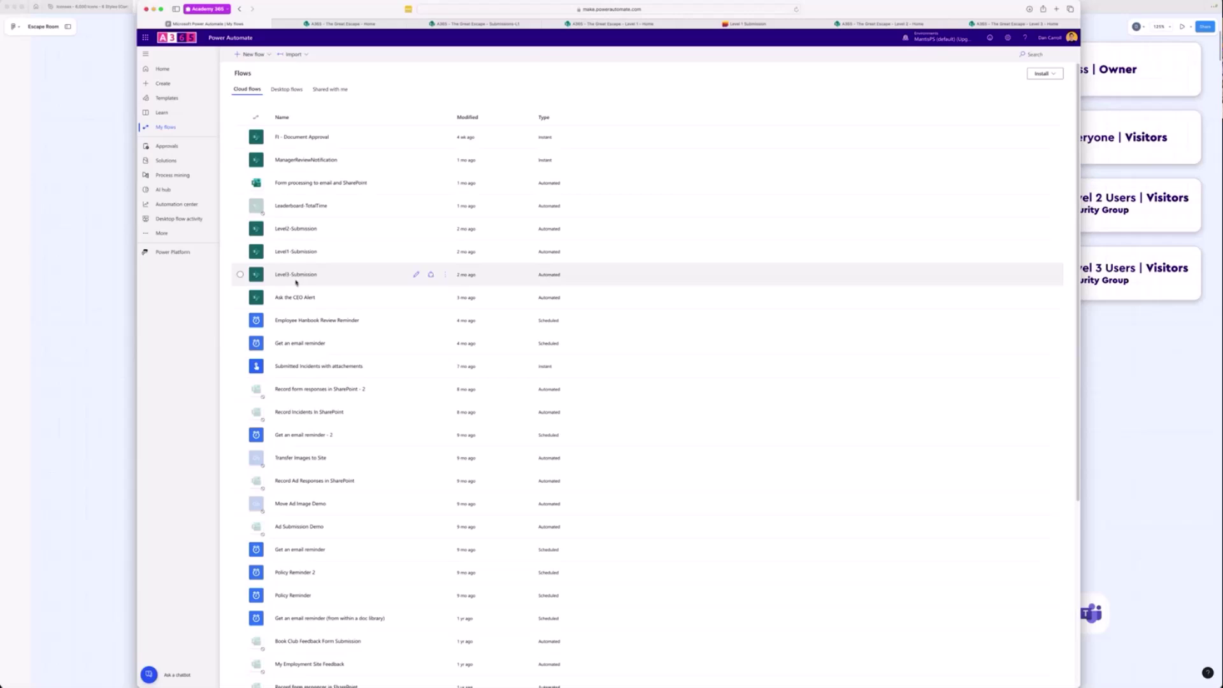
{"action": "left_click", "coordinate": [417, 229]}
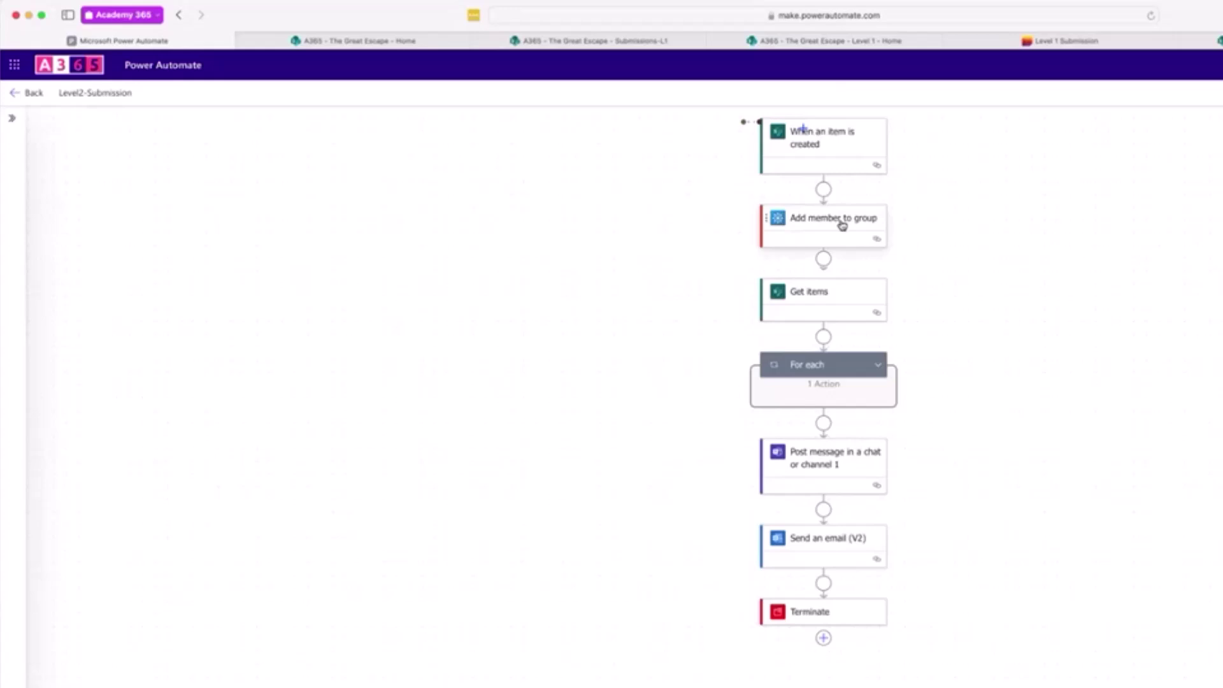
{"action": "left_click", "coordinate": [859, 300]}
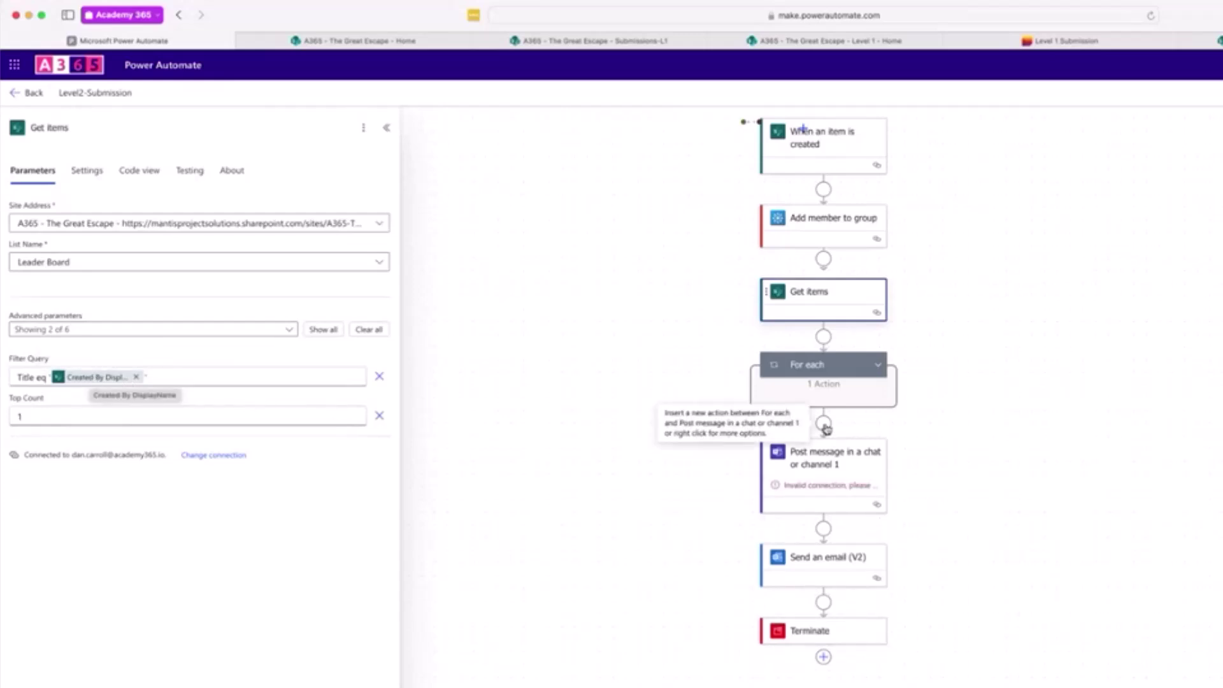
{"action": "left_click", "coordinate": [877, 364]}
{"action": "left_click", "coordinate": [853, 426]}
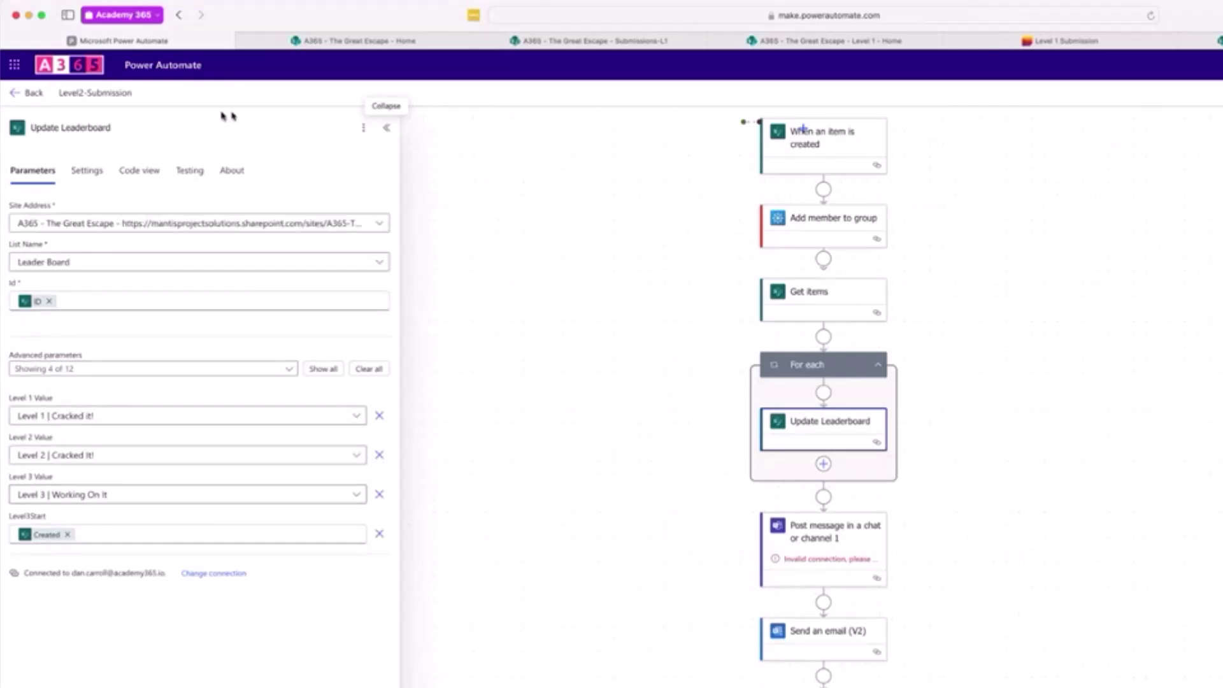
{"action": "left_click", "coordinate": [19, 95]}
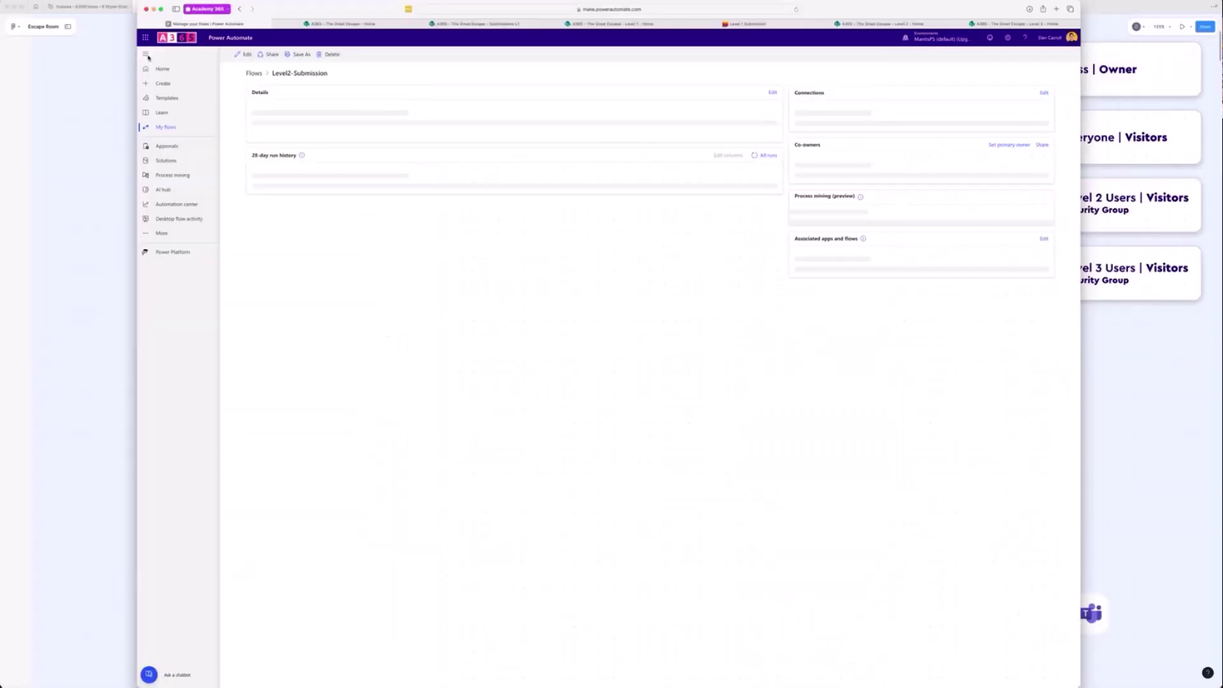
{"action": "left_click", "coordinate": [254, 74]}
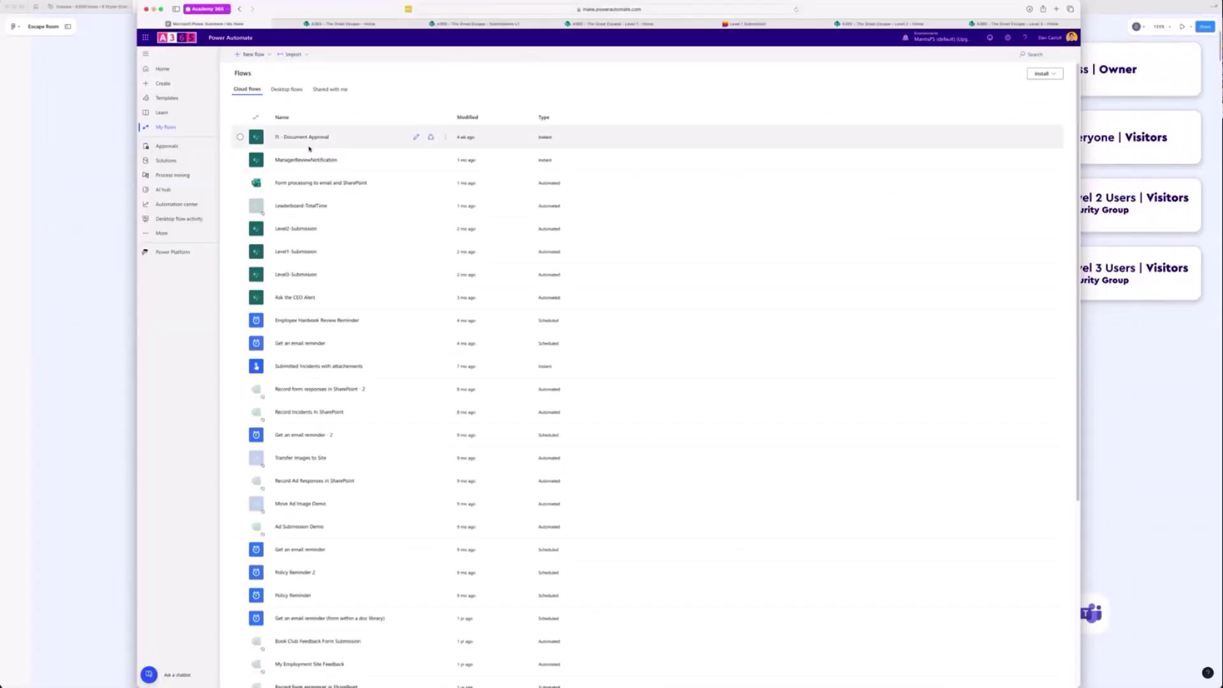
Step: Open the Leaderboard-TotalTime flow in the designer and inspect its Condition's comparison rules
{"action": "left_click", "coordinate": [416, 205]}
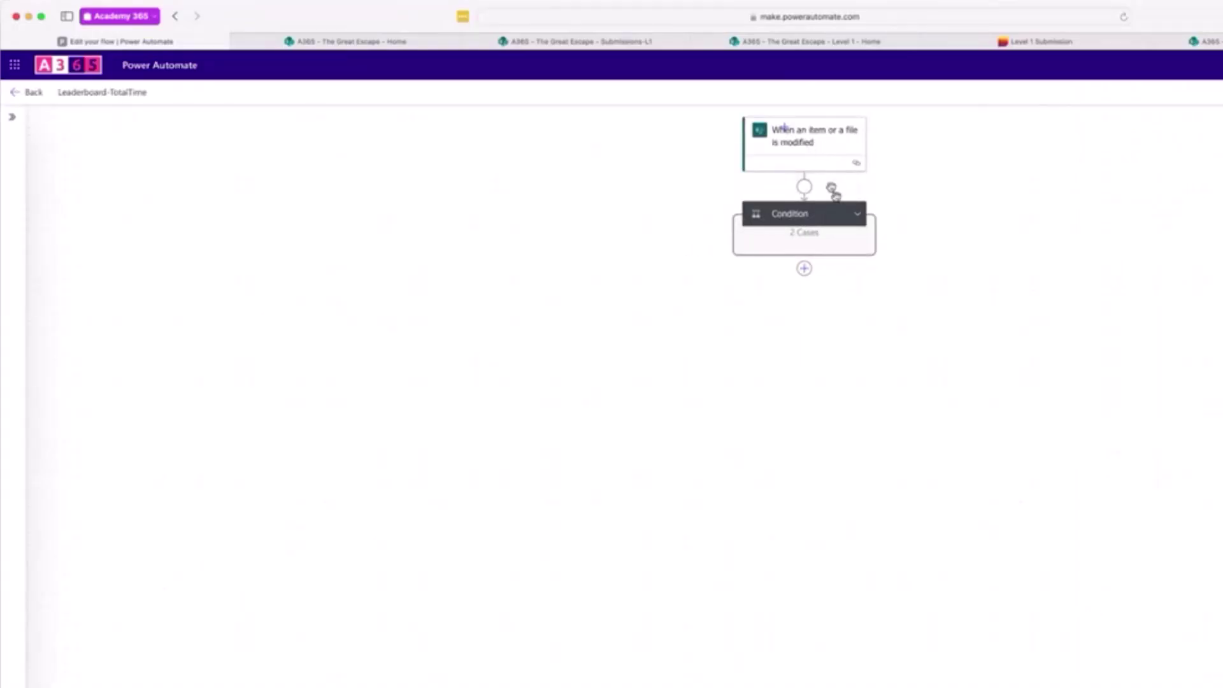
{"action": "left_click", "coordinate": [858, 215]}
{"action": "left_click", "coordinate": [879, 214]}
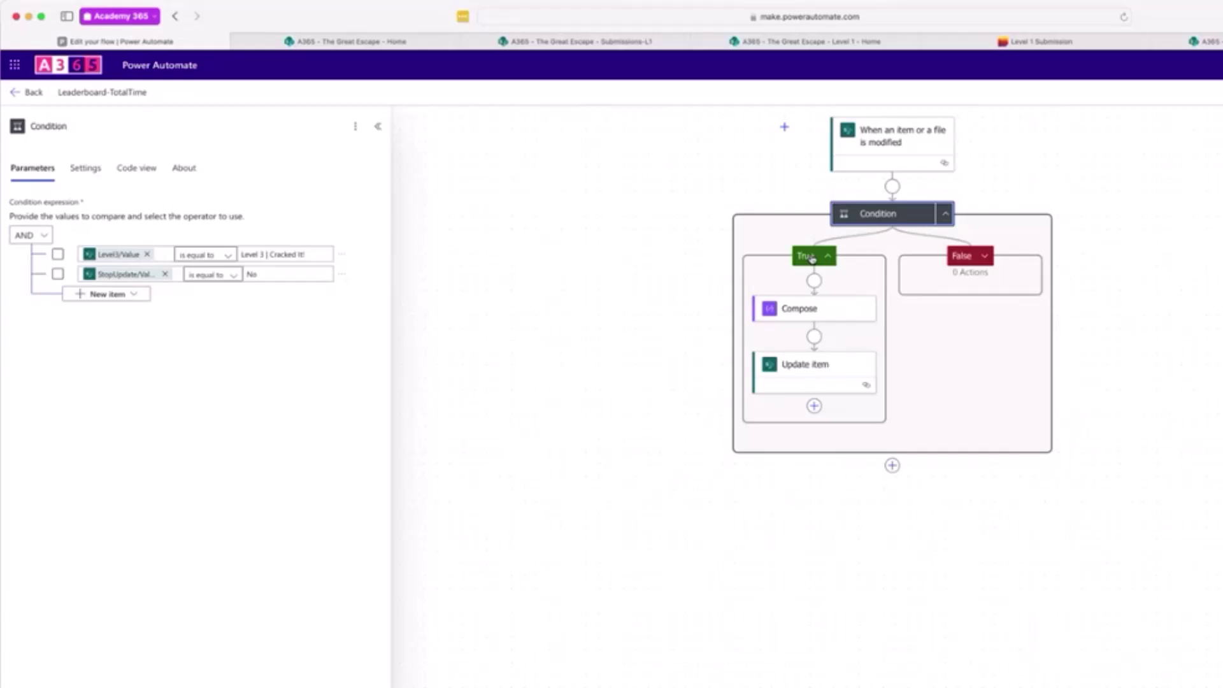
Step: Review the Compose step's dateDifference elapsed-time expression and the Update item step's parameters
{"action": "left_click", "coordinate": [825, 317]}
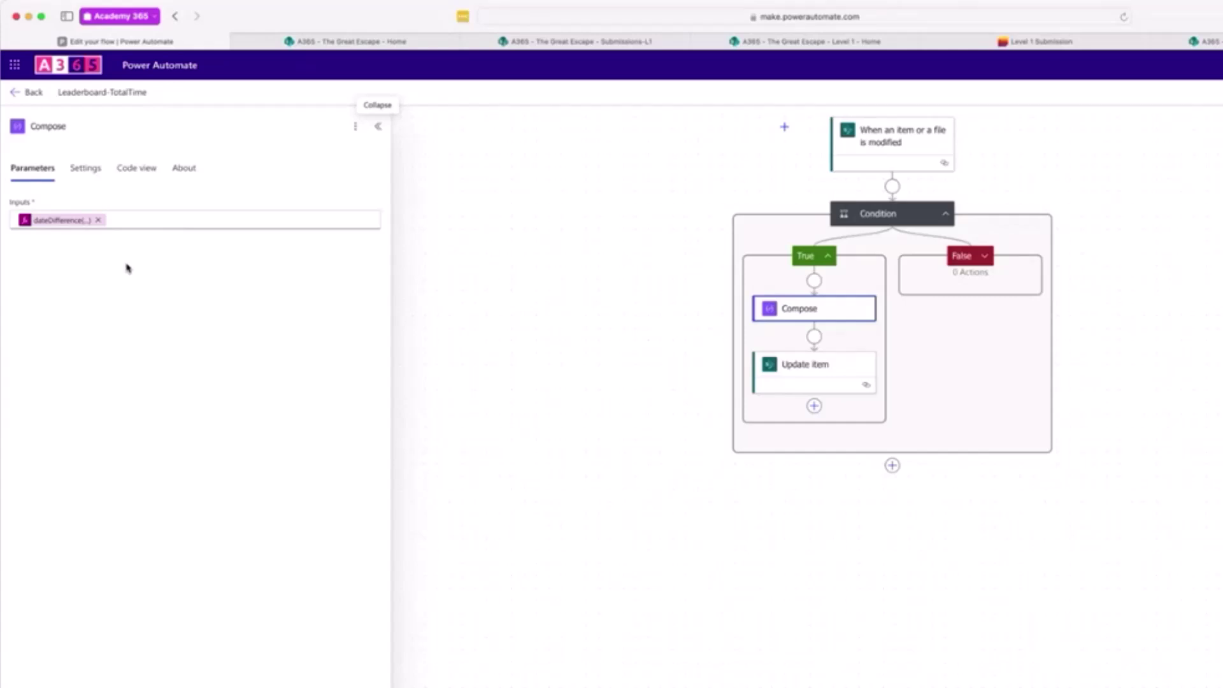
{"action": "left_click", "coordinate": [75, 225]}
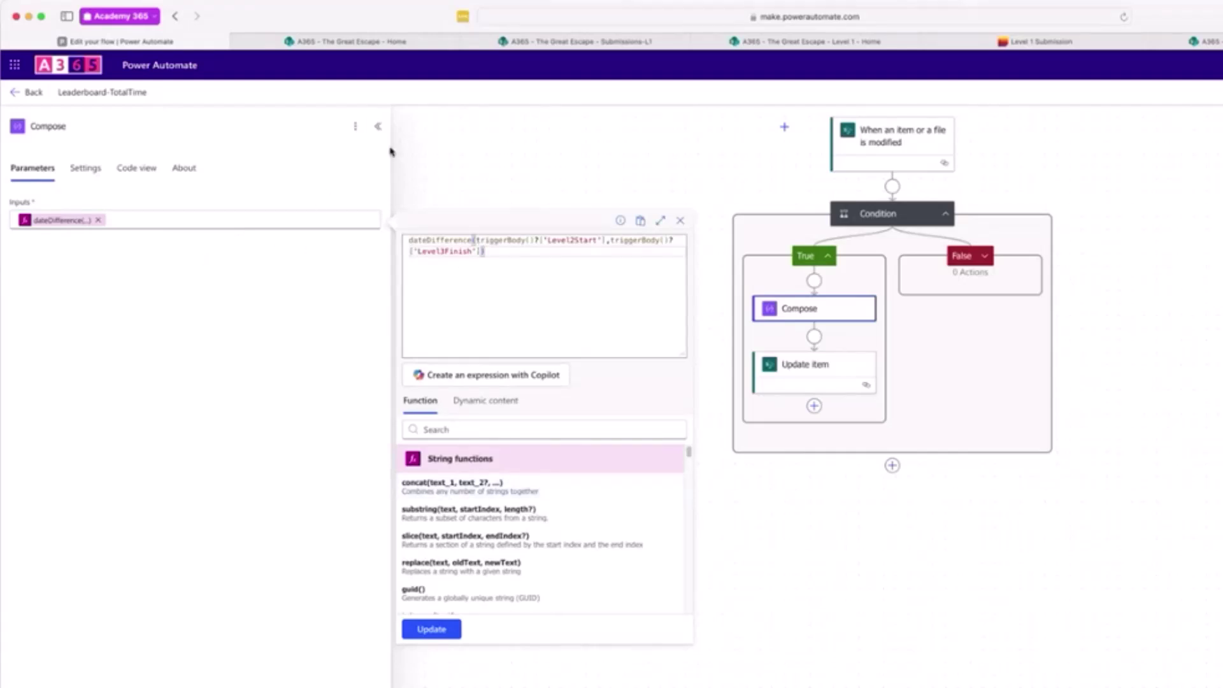
{"action": "left_click", "coordinate": [379, 127]}
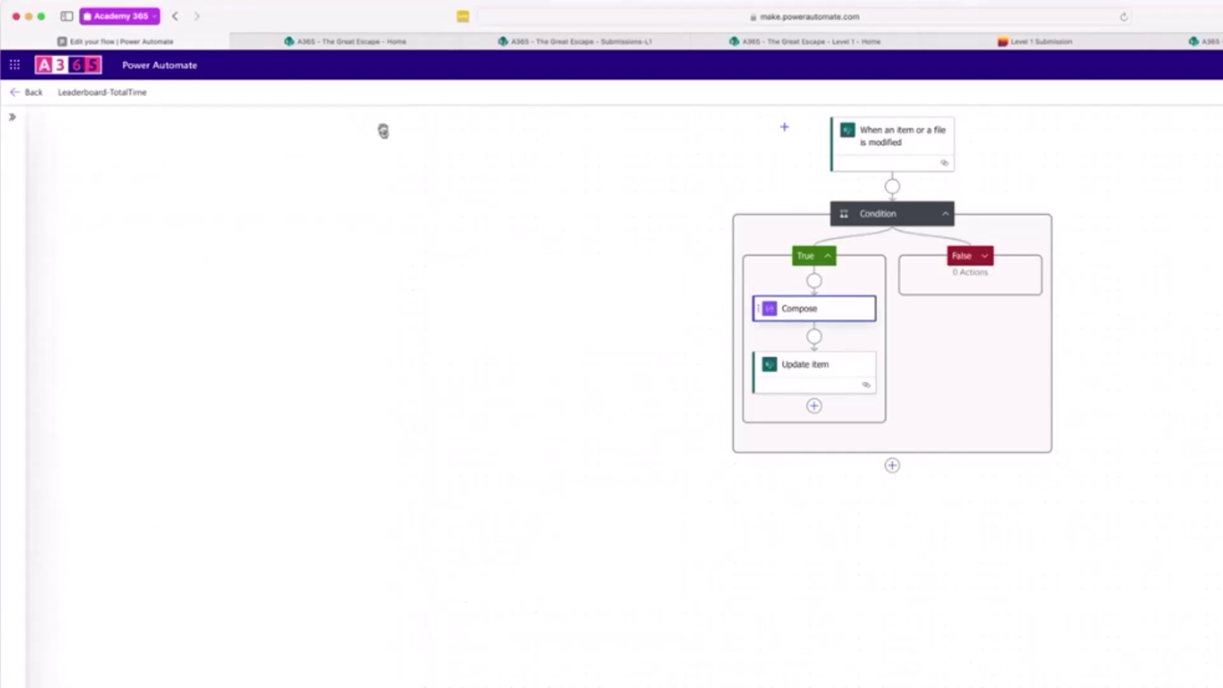
{"action": "left_click", "coordinate": [816, 364]}
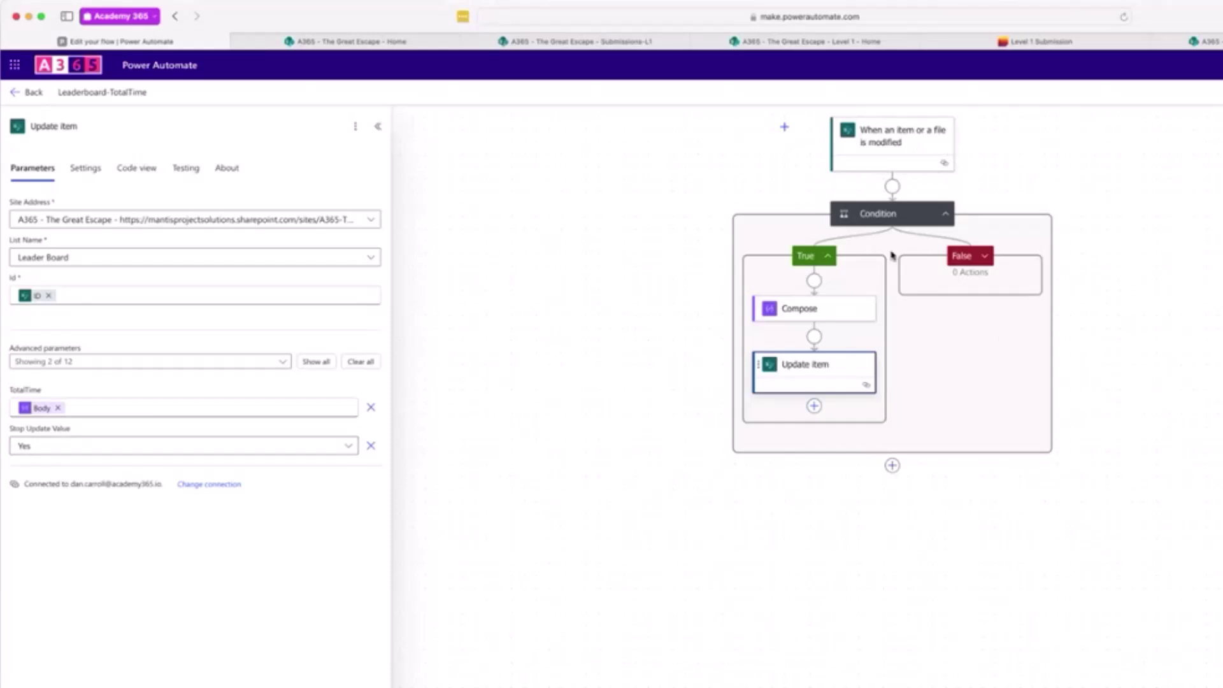
{"action": "left_click", "coordinate": [378, 126]}
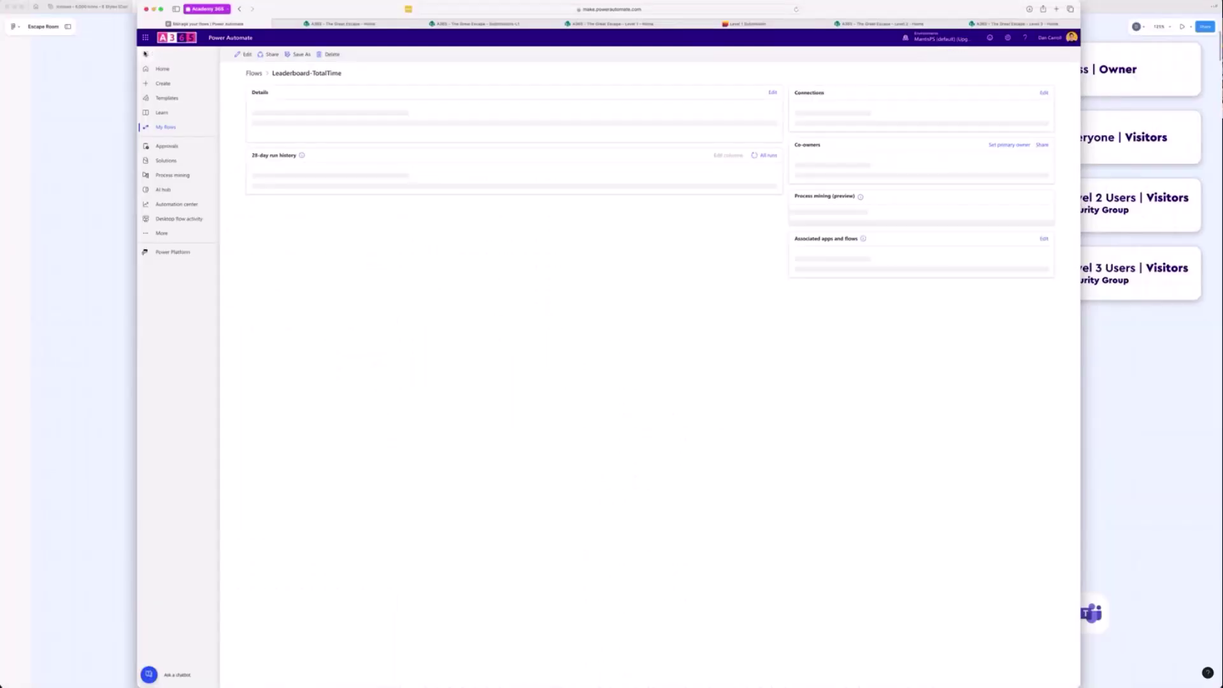